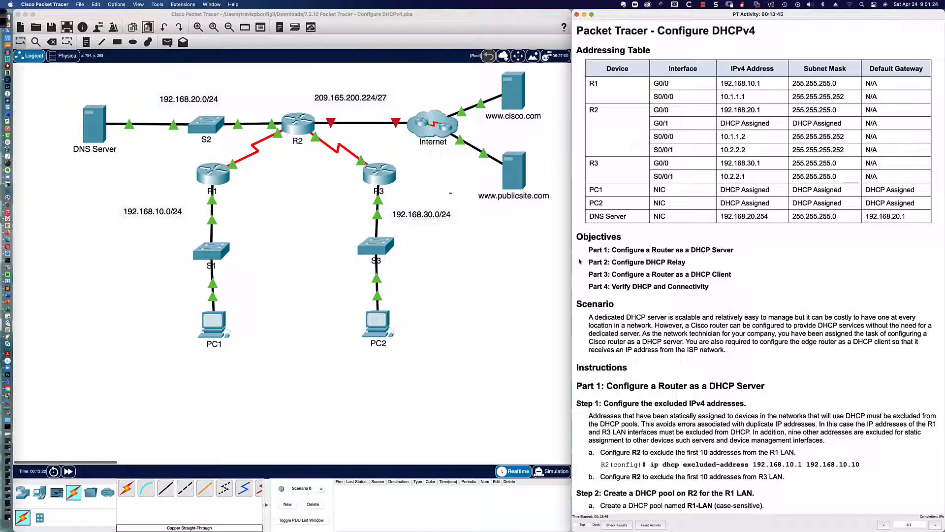
# Step: Draw a freehand pen mark beside R1 on the topology, then erase it
pyautogui.scroll(-3, 579, 261)
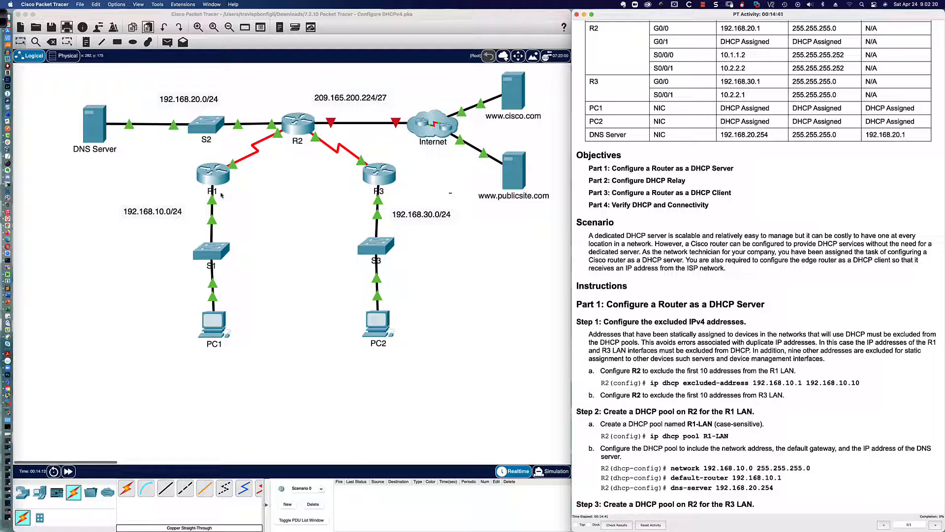
pyautogui.hscroll(3, 247, 158)
pyautogui.hscroll(-3, 247, 159)
pyautogui.click(3, 19)
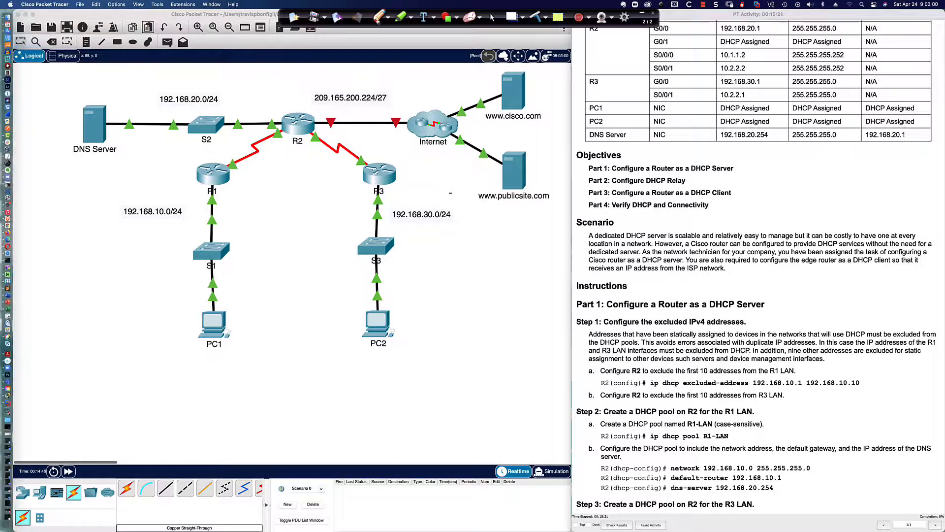
pyautogui.click(377, 17)
pyautogui.moveTo(188, 185)
pyautogui.mouseDown()
pyautogui.moveTo(234, 184)
pyautogui.moveTo(237, 151)
pyautogui.moveTo(226, 163)
pyautogui.mouseUp()
pyautogui.click(536, 17)
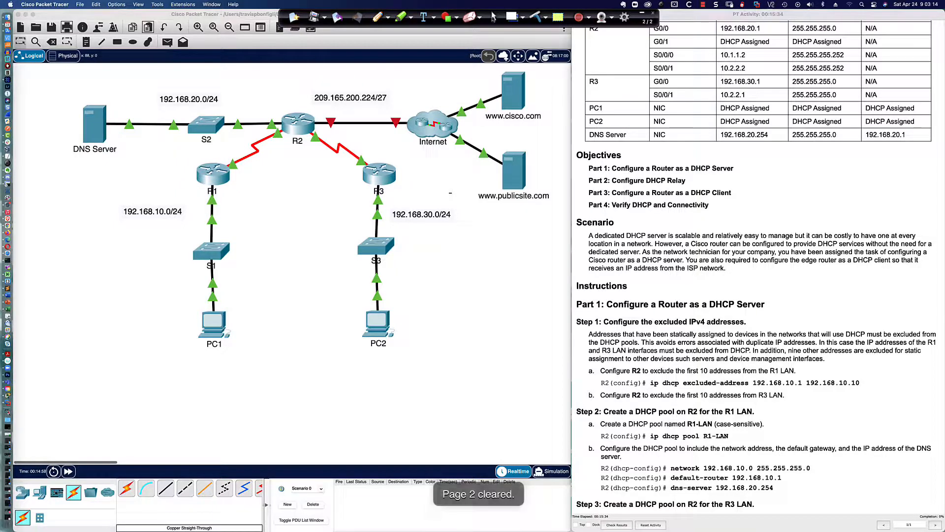
pyautogui.click(493, 18)
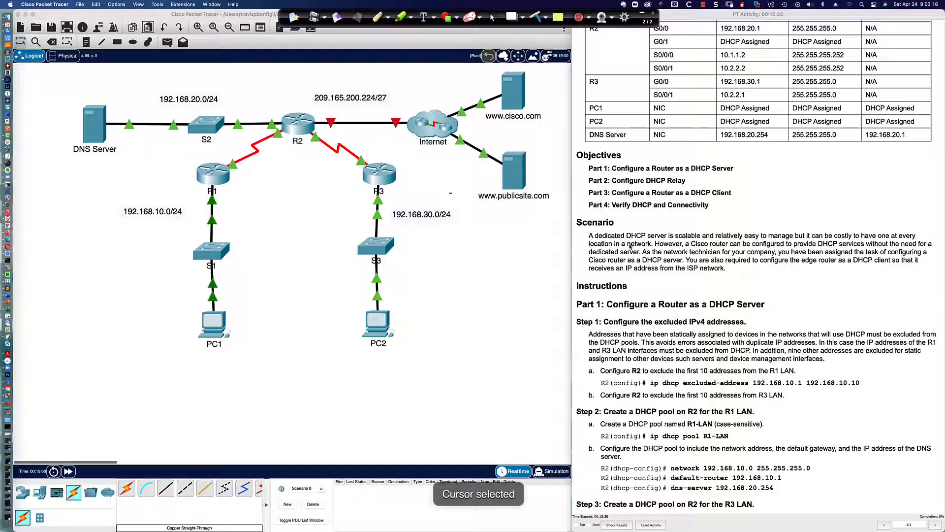
pyautogui.scroll(-5, 629, 247)
pyautogui.scroll(-5, 629, 246)
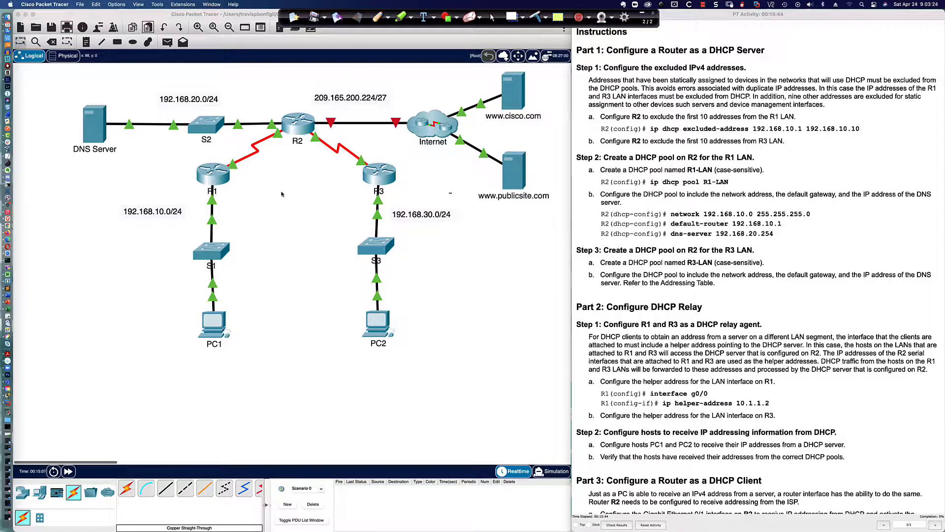
# Step: Open R2's CLI, move it to the lower left, widen it, and wake it to R2> prompts
pyautogui.click(299, 128)
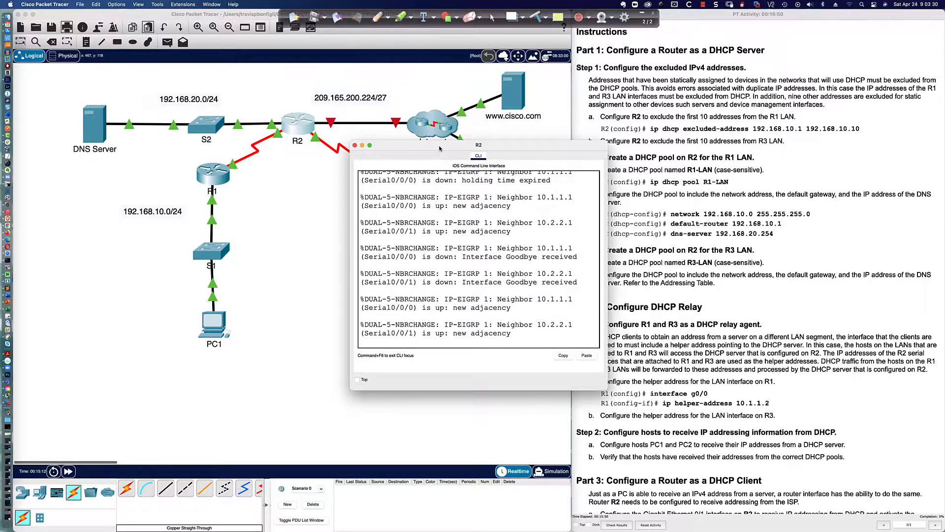
pyautogui.moveTo(369, 143); pyautogui.dragTo(103, 306)
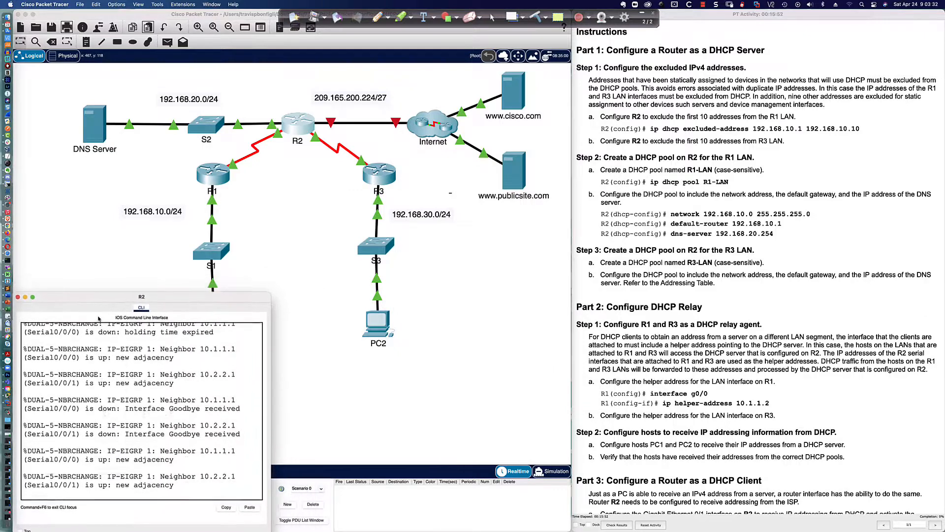
pyautogui.moveTo(270, 299); pyautogui.dragTo(569, 253)
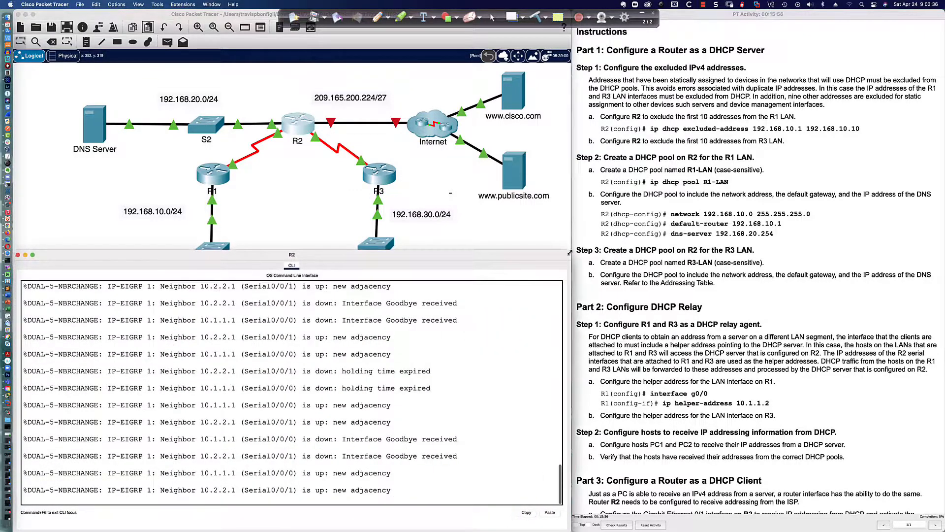
pyautogui.press('Return')
pyautogui.press('Return')
pyautogui.press('Return')
pyautogui.press('Return')
pyautogui.press('Return')
pyautogui.press('Return')
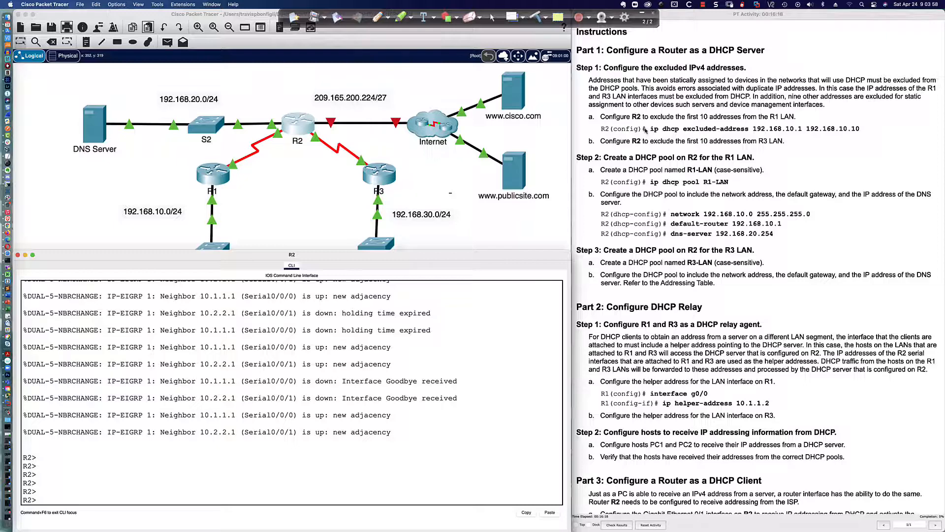
pyautogui.scroll(-1, 635, 126)
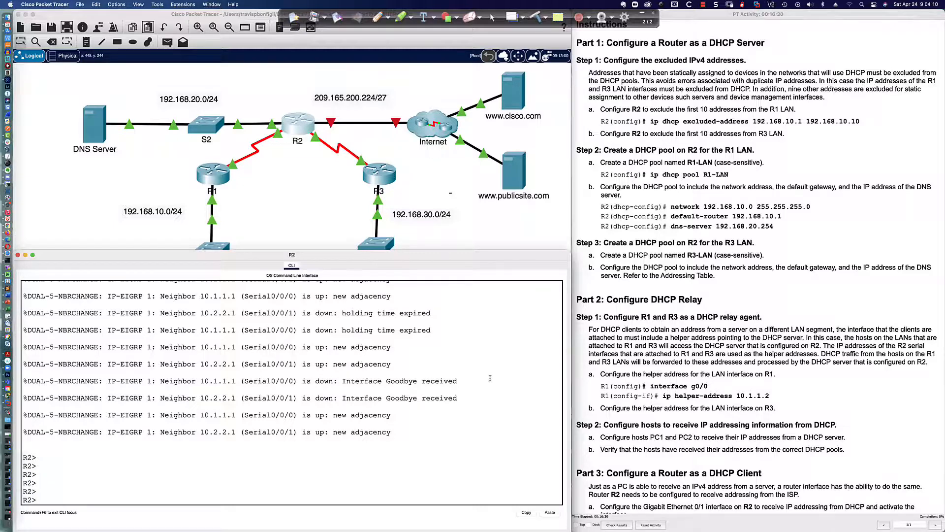
# Step: Enter privileged mode with enable and then global configuration with conf t on R2
pyautogui.press('Return')
pyautogui.write('en')
pyautogui.press('Tab')
pyautogui.press('Return')
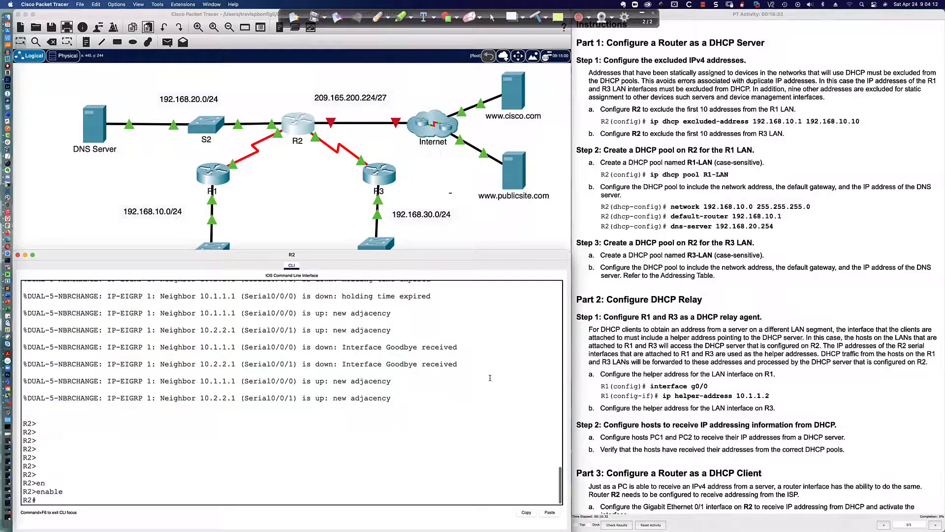
pyautogui.press('Return')
pyautogui.write('conf')
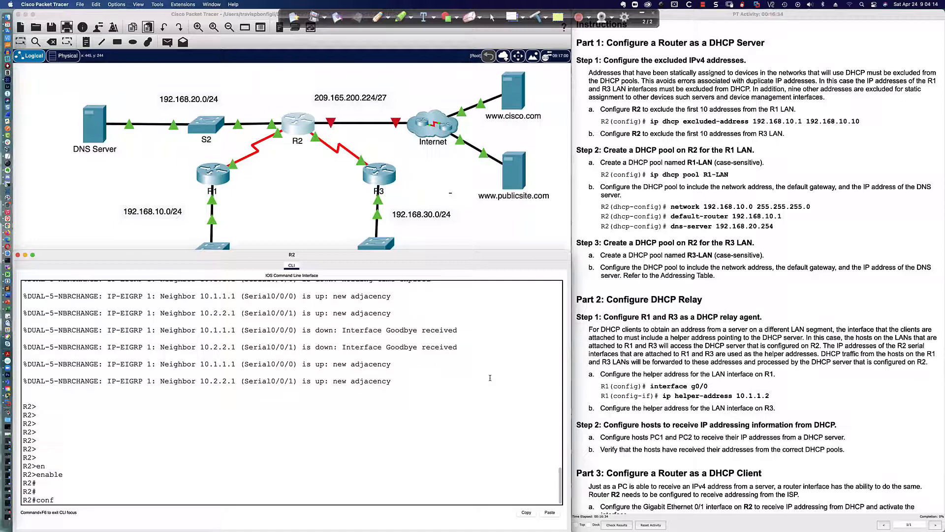
pyautogui.write(' t')
pyautogui.press('Return')
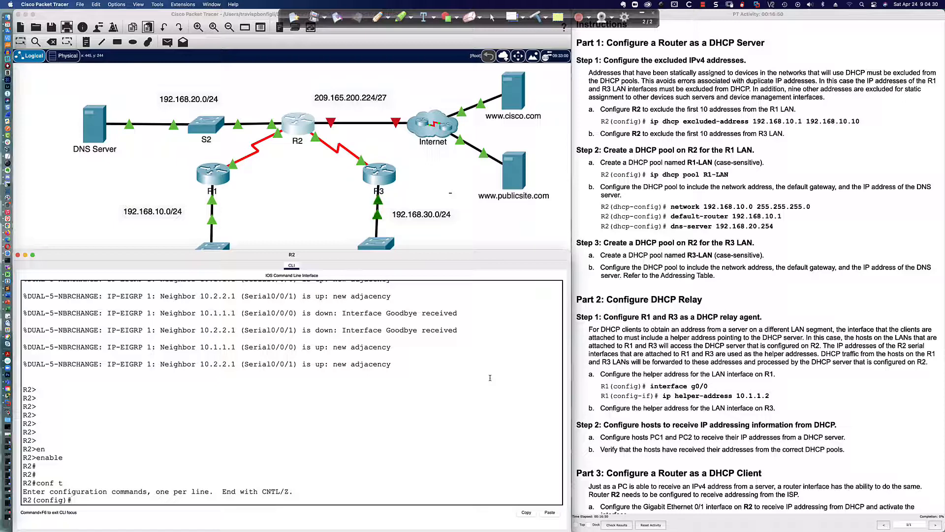
# Step: Exclude 192.168.10.1 through 192.168.10.10 from DHCP with ip dhcp excluded-address
pyautogui.moveTo(786, 122); pyautogui.dragTo(802, 121)
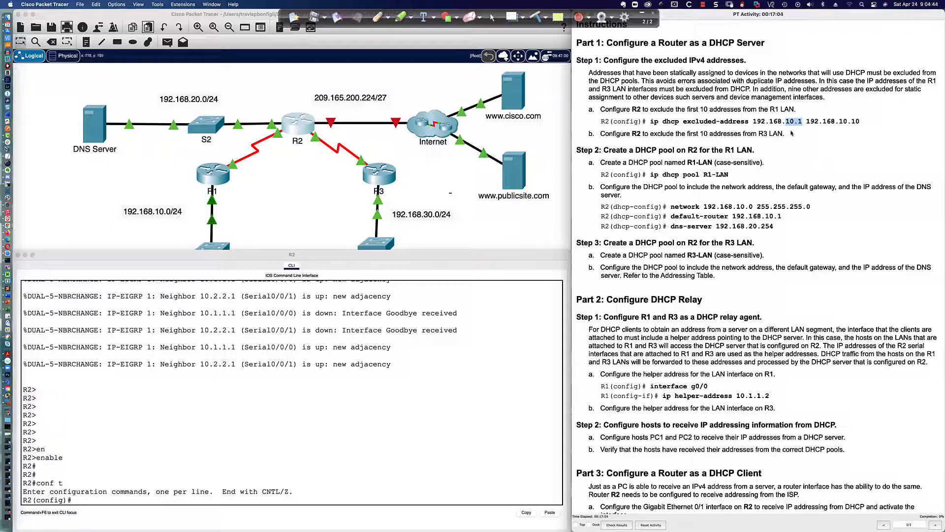
pyautogui.moveTo(783, 121); pyautogui.dragTo(803, 122)
pyautogui.click(390, 403)
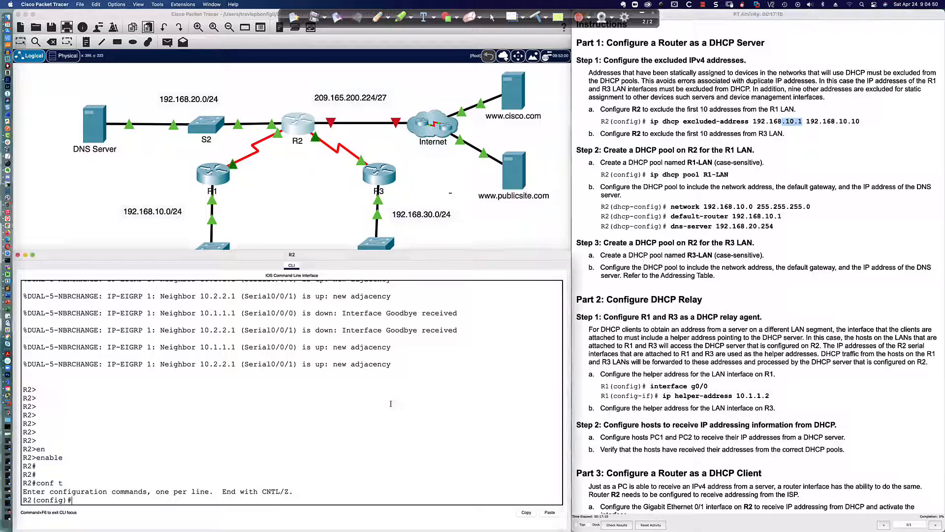
pyautogui.write('ip dh')
pyautogui.press('Tab')
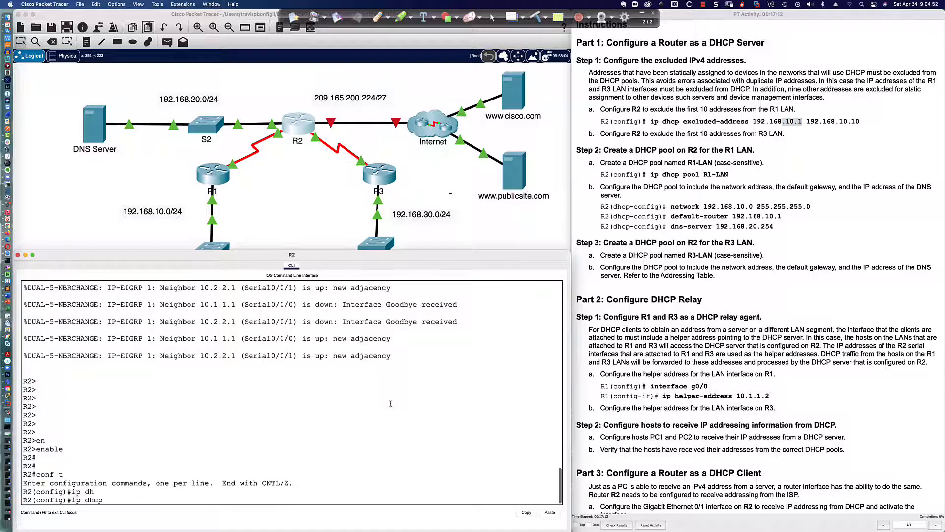
pyautogui.write('ex')
pyautogui.press('Tab')
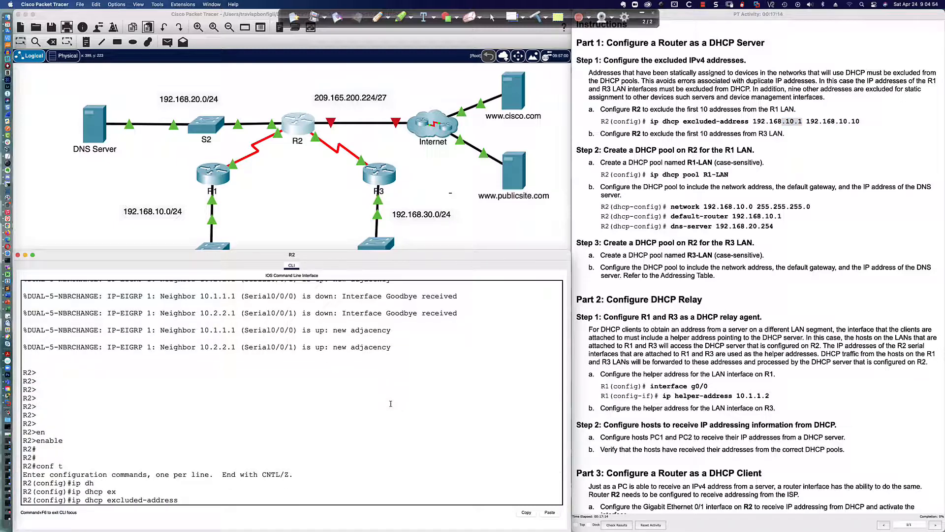
pyautogui.write('192.168.10.1 192.168.10.10')
pyautogui.press('Return')
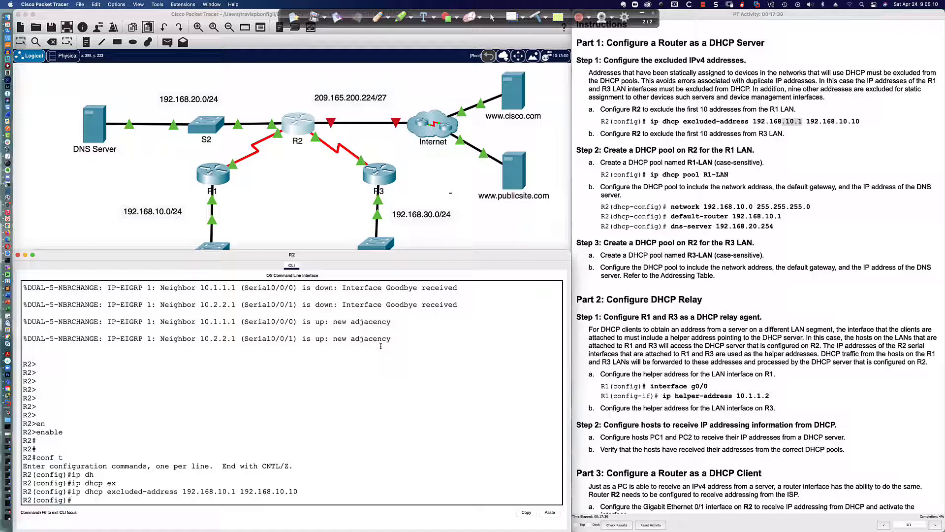
# Step: Edit the recalled command to exclude 192.168.30.1 through 192.168.30.10 as well
pyautogui.press('Up')
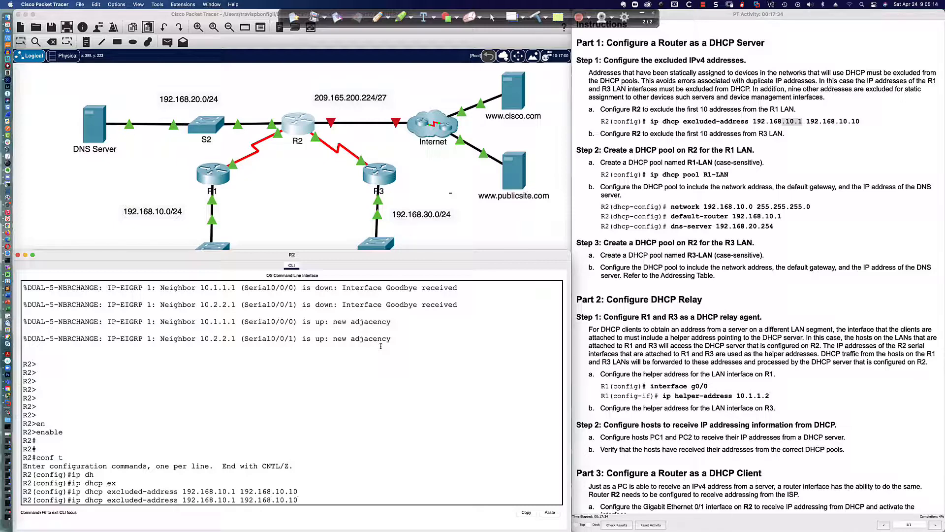
pyautogui.press('Left')
pyautogui.write('3')
pyautogui.press('BackSpace')
pyautogui.write('3')
pyautogui.press('Return')
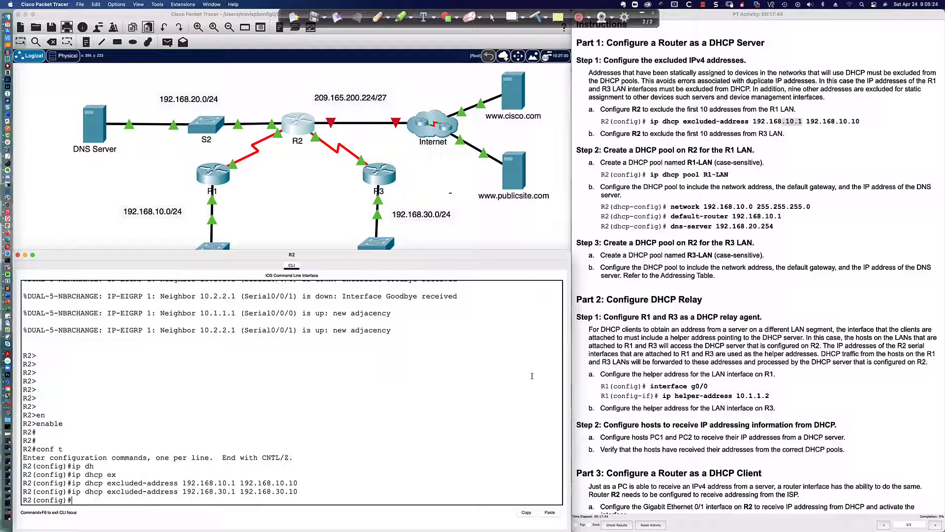
# Step: Create a DHCP pool named R1-LAN on R2 with ip dhcp pool
pyautogui.scroll(-5, 679, 278)
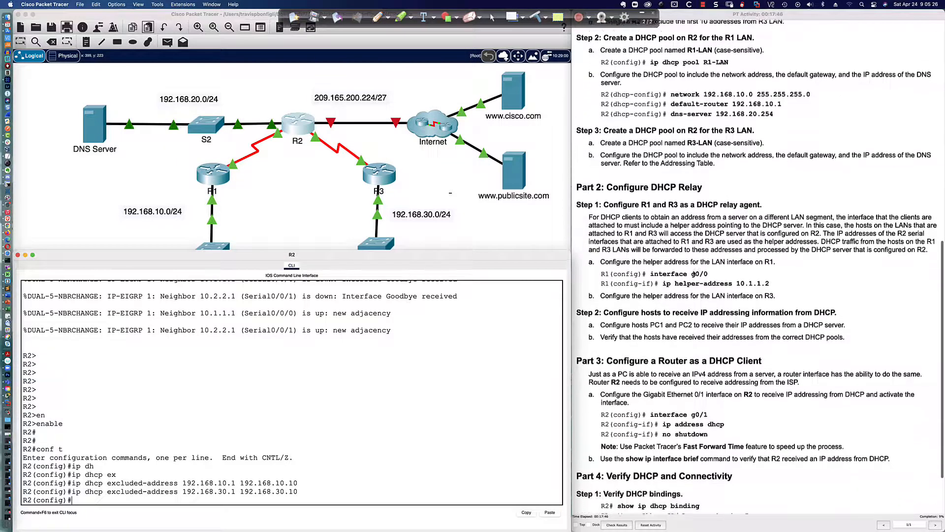
pyautogui.scroll(1, 694, 273)
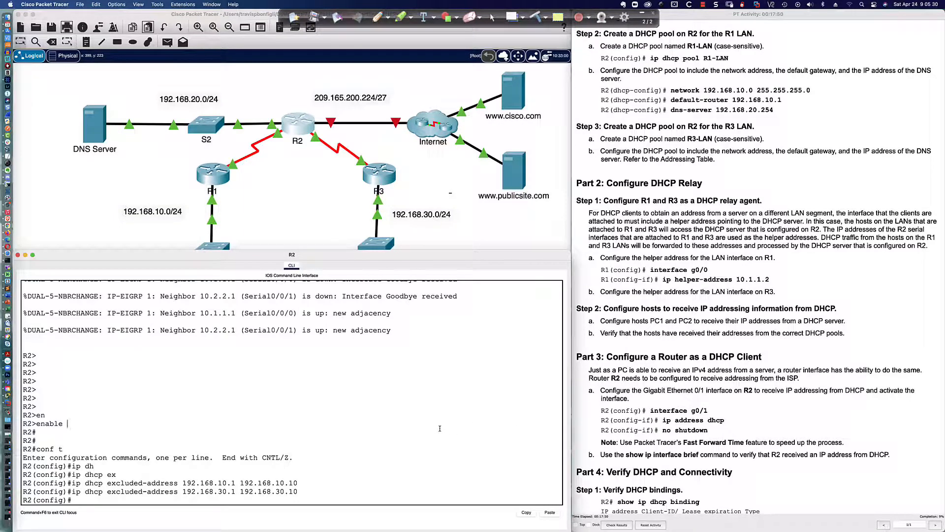
pyautogui.press('Return')
pyautogui.press('Return')
pyautogui.write('ip dhcp ')
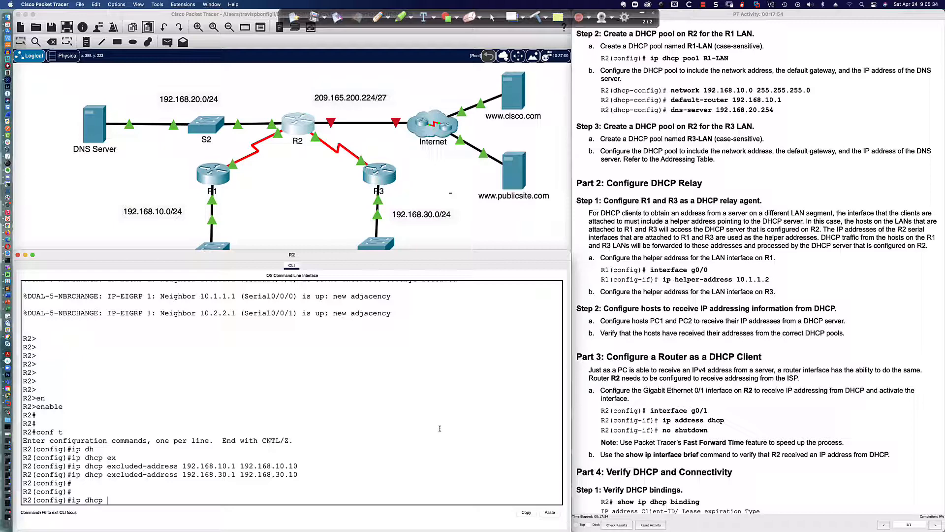
pyautogui.write('poo')
pyautogui.press('Tab')
pyautogui.write('R')
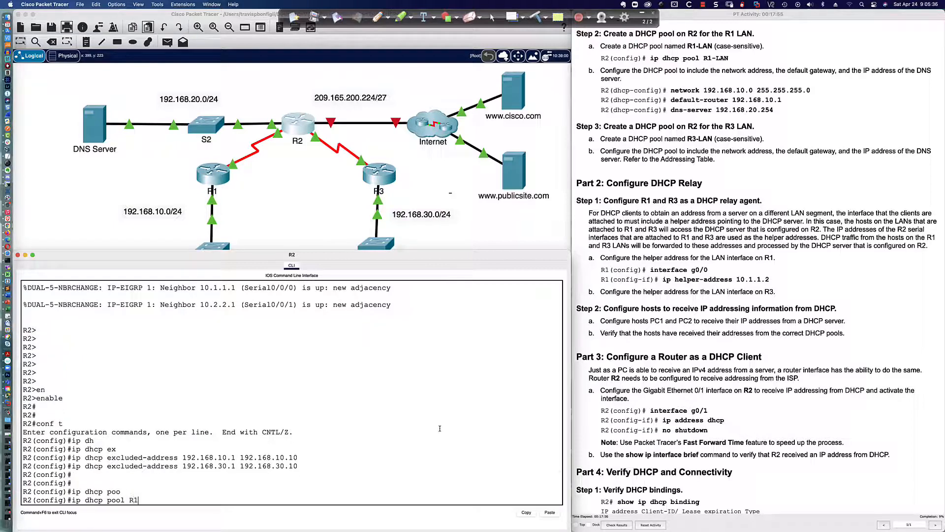
pyautogui.write('1-LAN')
pyautogui.press('Return')
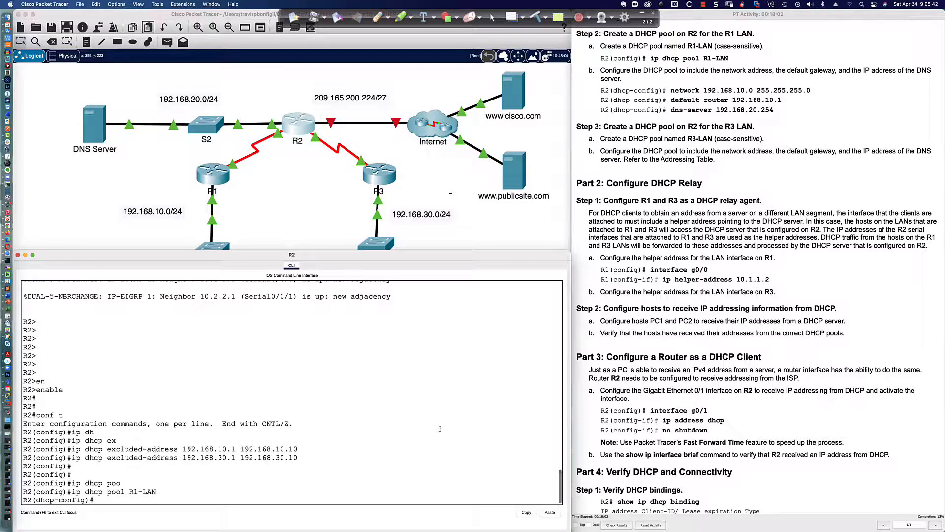
# Step: Set the R1-LAN pool's network to 192.168.10.0 255.255.255.0
pyautogui.write('net')
pyautogui.press('Tab')
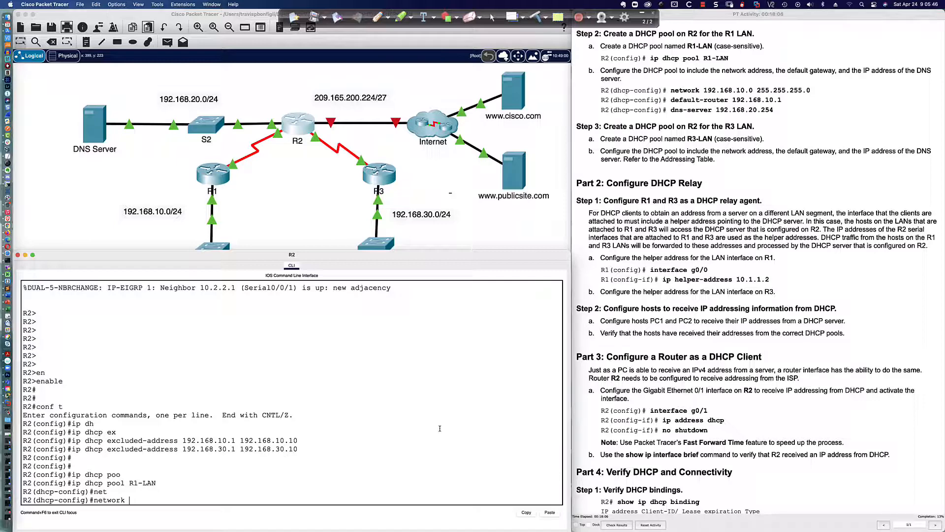
pyautogui.write('192.168.10.0 255.255.255.0')
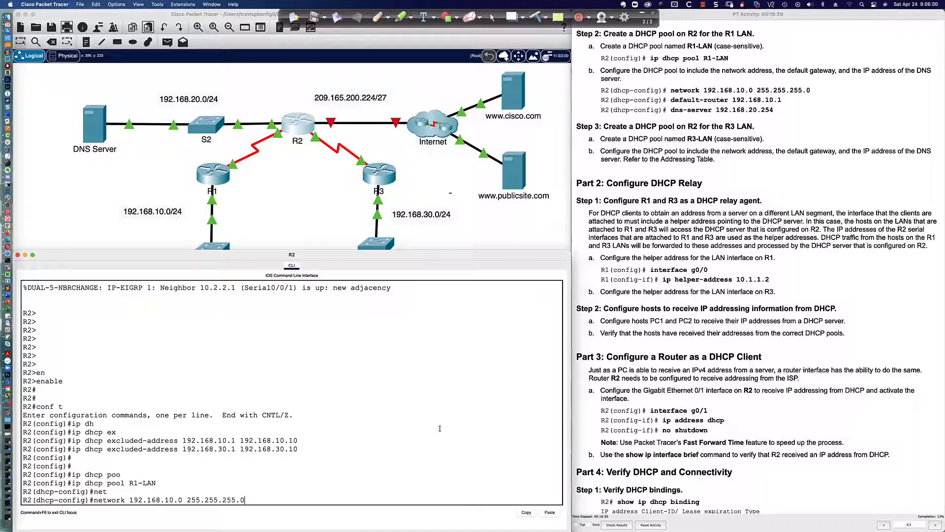
pyautogui.press('Return')
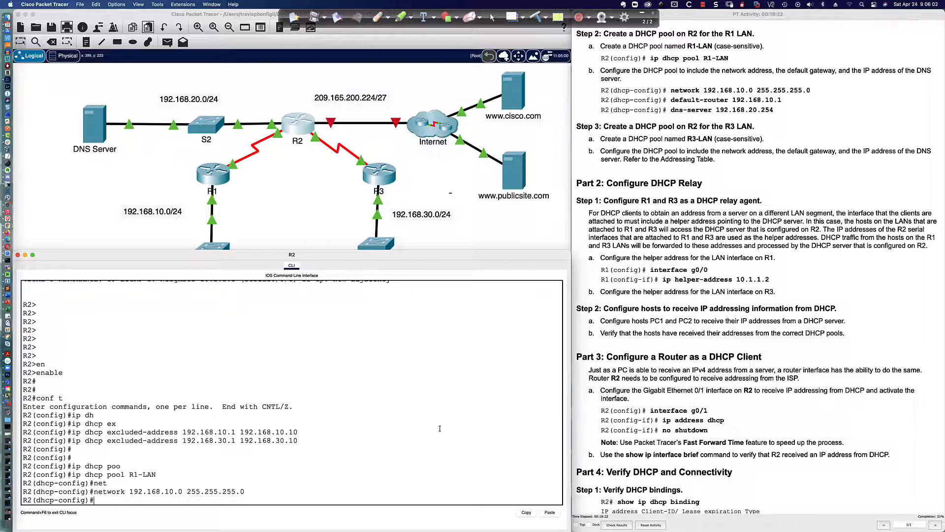
# Step: Set R1-LAN's default router to 192.168.10.1
pyautogui.write('def')
pyautogui.press('Tab')
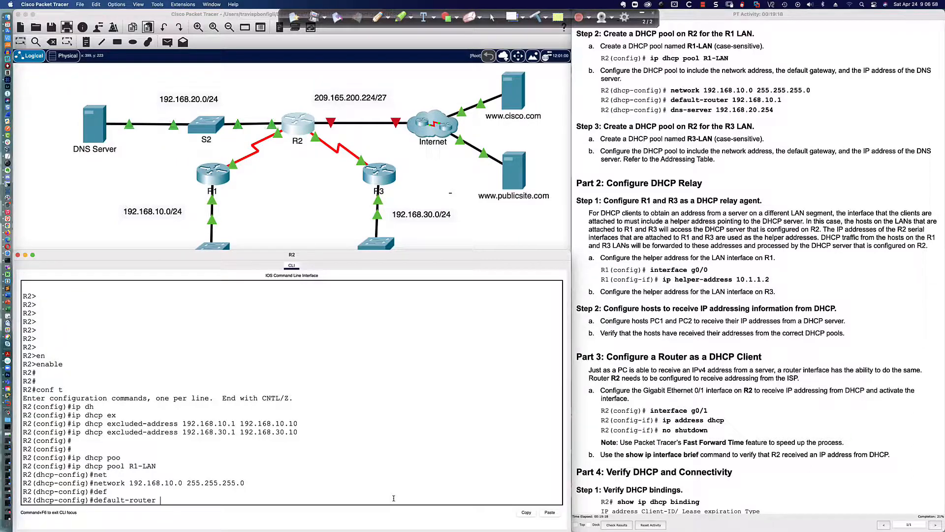
pyautogui.write('192.168.10.1')
pyautogui.press('Return')
# Step: Set R1-LAN's DNS server to 192.168.20.254, correcting a mistyped extra digit
pyautogui.write('dn')
pyautogui.press('Tab')
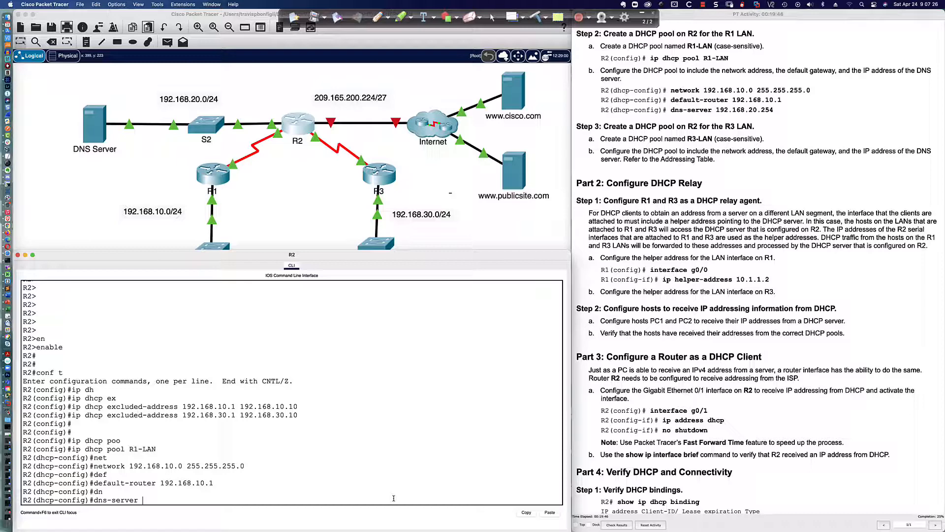
pyautogui.write('192.1168.20.254')
pyautogui.press('Left')
pyautogui.press('Left')
pyautogui.press('Left')
pyautogui.press('Left')
pyautogui.press('Left')
pyautogui.press('Left')
pyautogui.press('Left')
pyautogui.press('Delete')
pyautogui.press('Return')
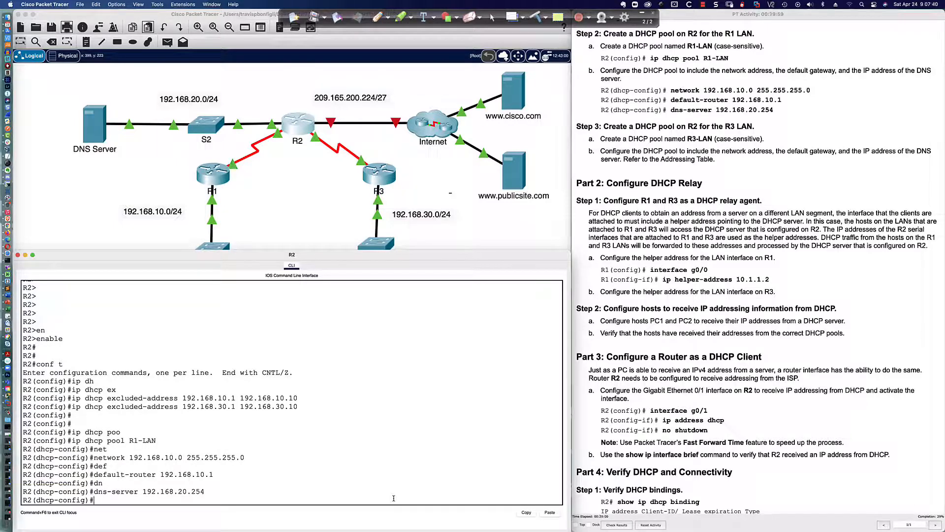
pyautogui.press('Return')
pyautogui.press('Return')
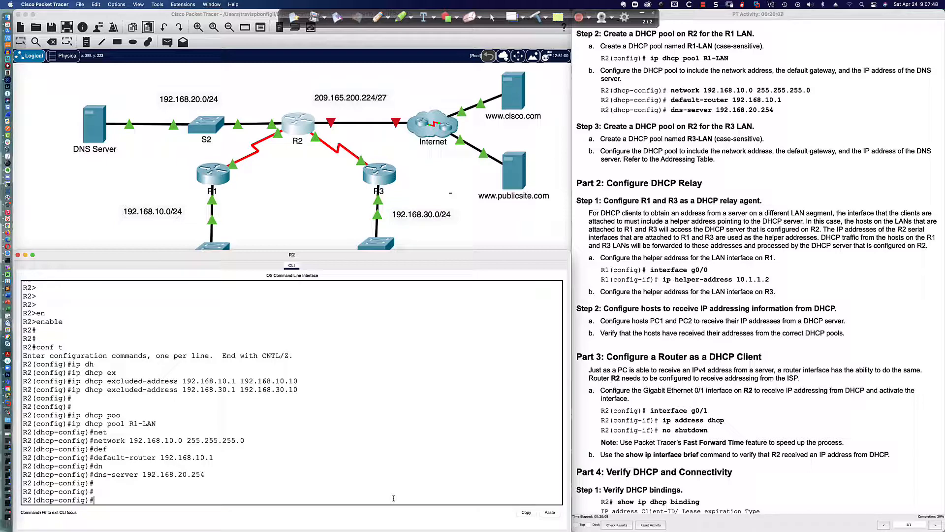
# Step: Exit R1-LAN and create pool R3-LAN with network 192.168.30.0 255.255.255.0
pyautogui.write('exit')
pyautogui.press('Return')
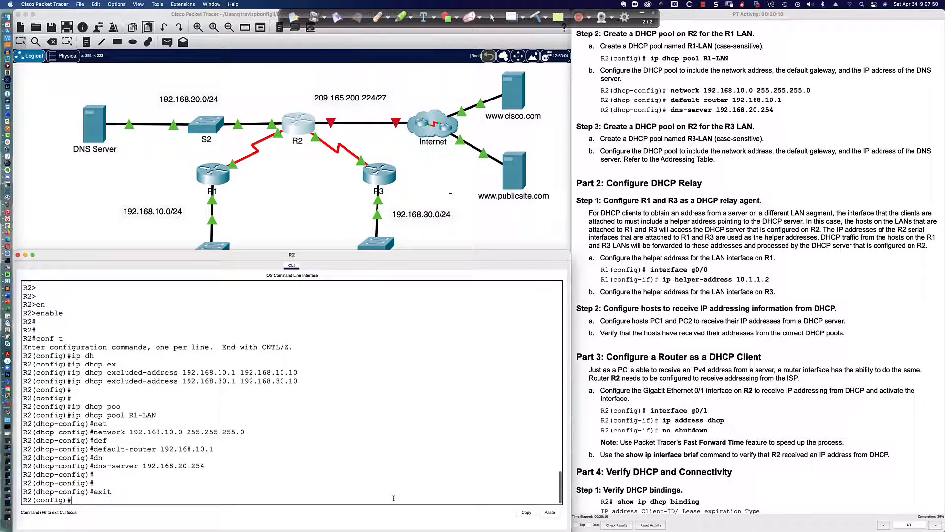
pyautogui.write('ip dhc')
pyautogui.press('Tab')
pyautogui.write('poo')
pyautogui.press('Tab')
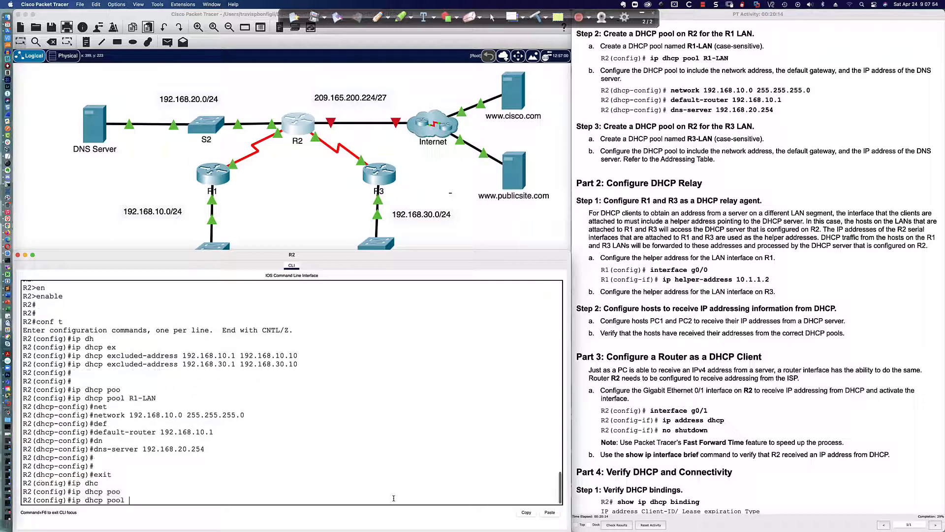
pyautogui.write('R3-LAN')
pyautogui.press('Return')
pyautogui.write('et')
pyautogui.press('Tab')
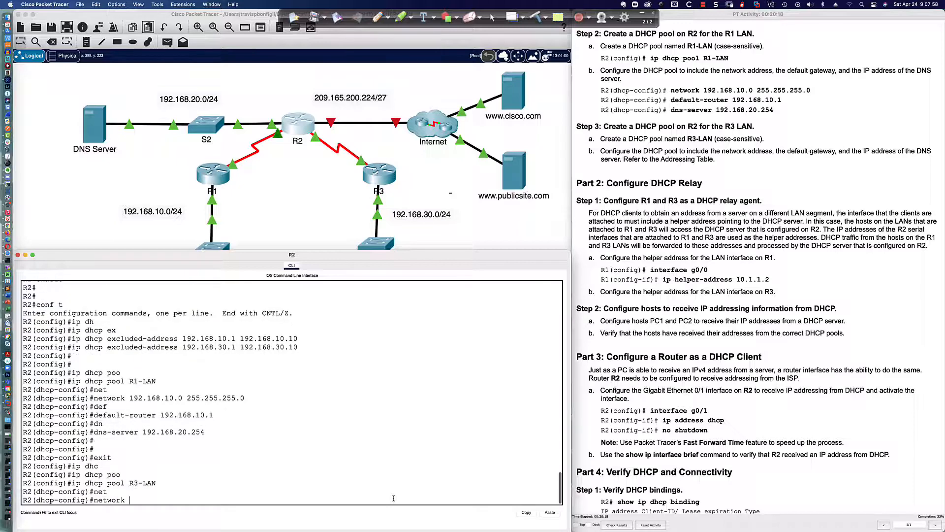
pyautogui.write('192.168.')
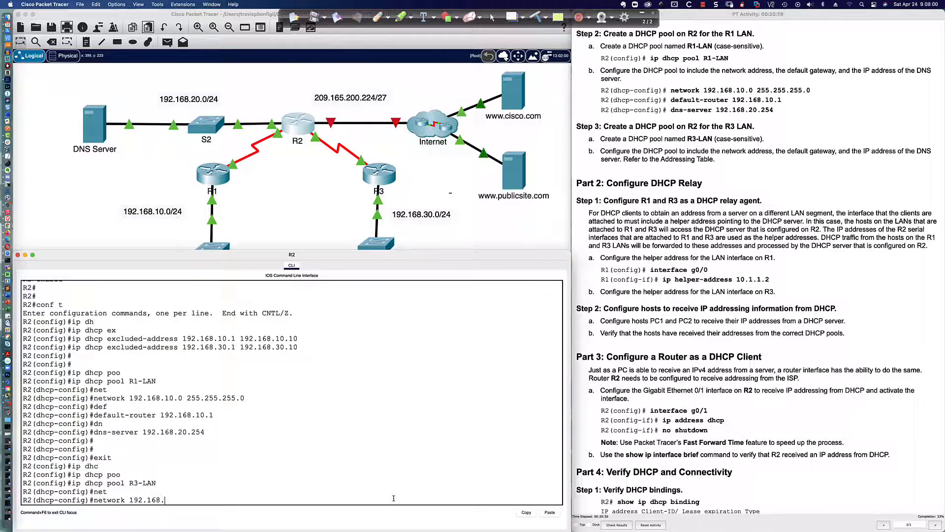
pyautogui.write('30.0 255.255.255.0')
pyautogui.press('Return')
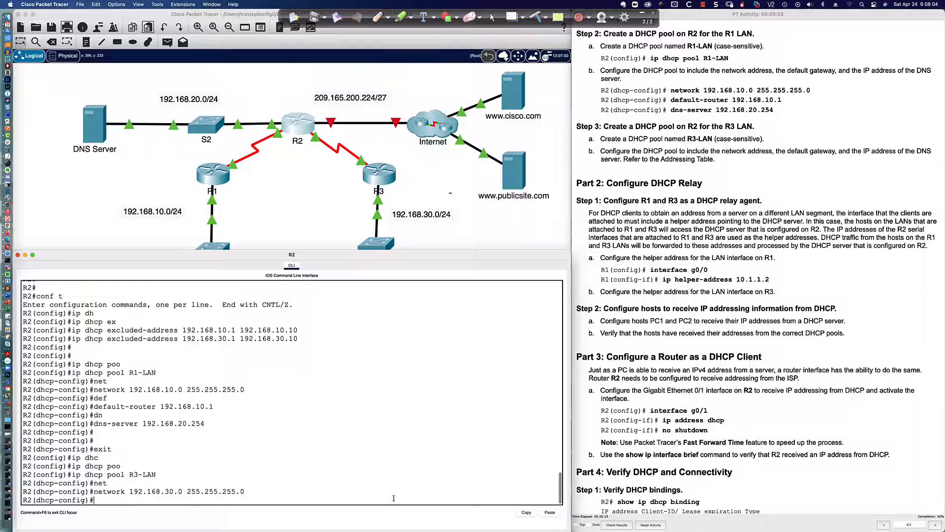
# Step: Give R3-LAN default router 192.168.30.1 and DNS server 192.168.20.254
pyautogui.write('def')
pyautogui.press('Tab')
pyautogui.write('19')
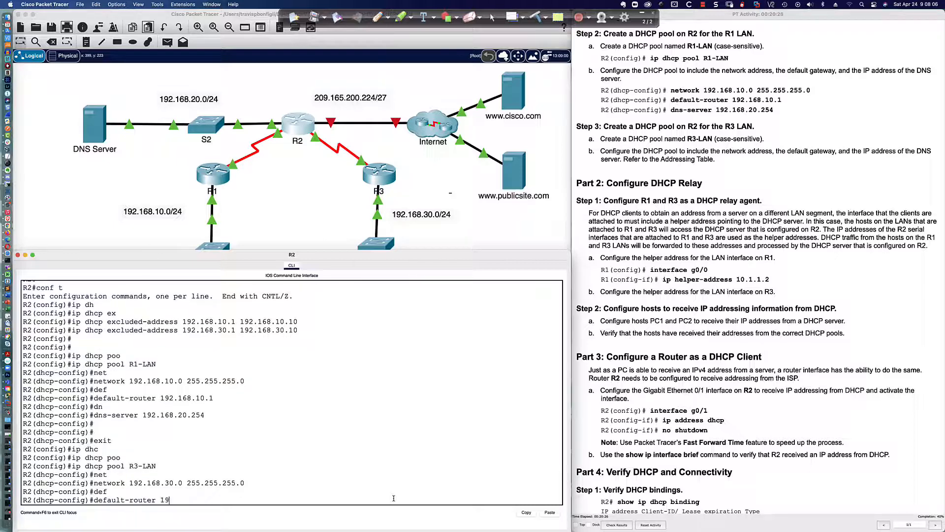
pyautogui.write('2.168.30.')
pyautogui.write('1')
pyautogui.press('Return')
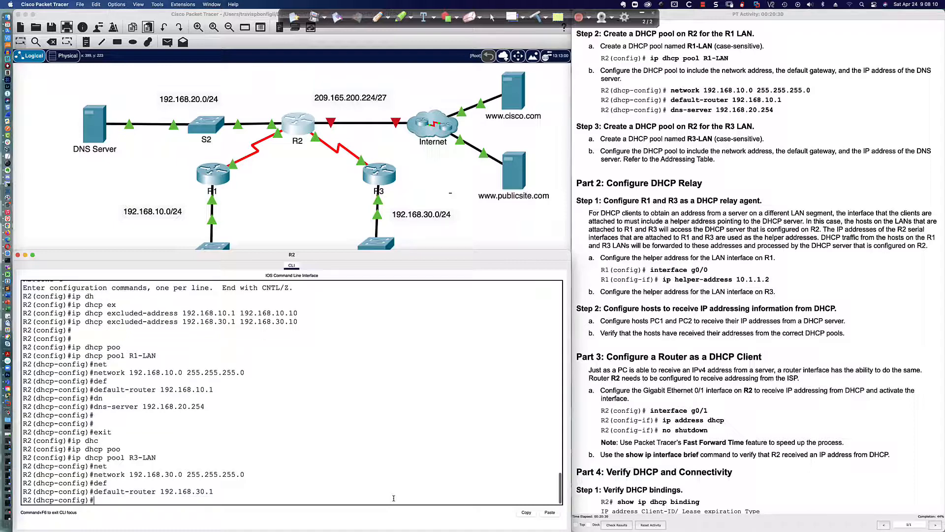
pyautogui.write('dn')
pyautogui.press('Tab')
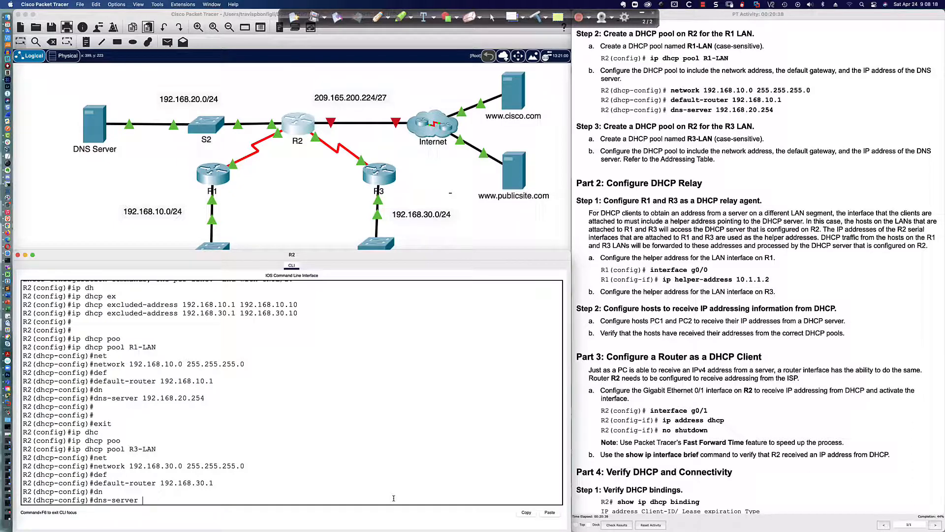
pyautogui.write('192.168.20.254')
pyautogui.press('Return')
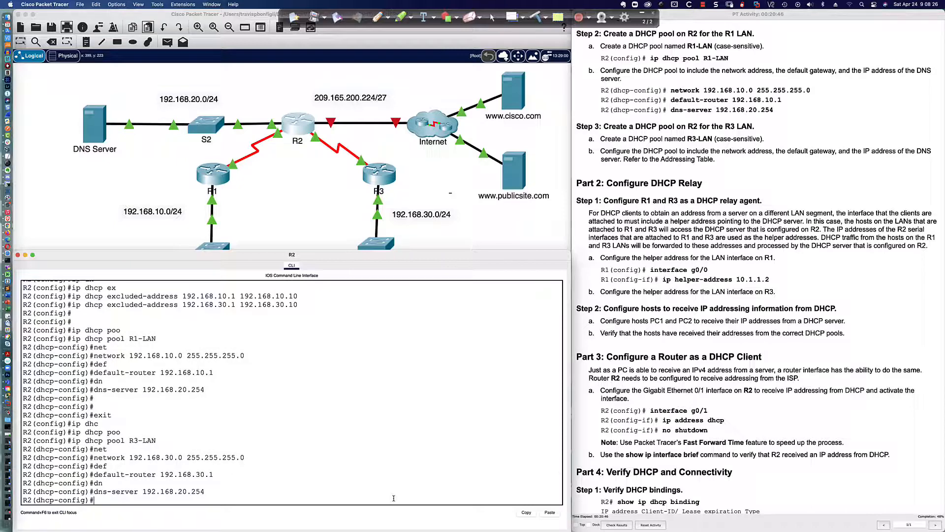
pyautogui.press('Return')
pyautogui.press('Return')
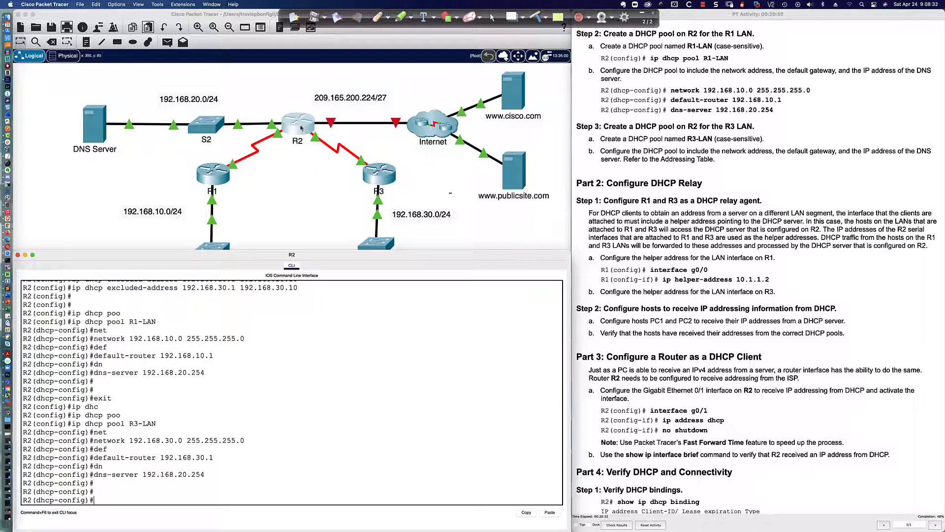
# Step: Switch PC1's IP configuration from static to DHCP, which ends with an APIPA address
pyautogui.click(280, 214)
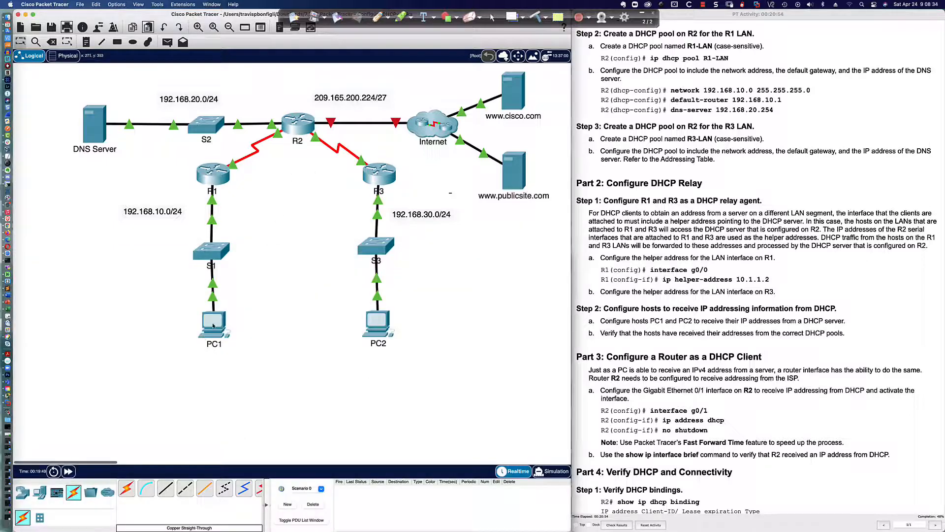
pyautogui.click(213, 325)
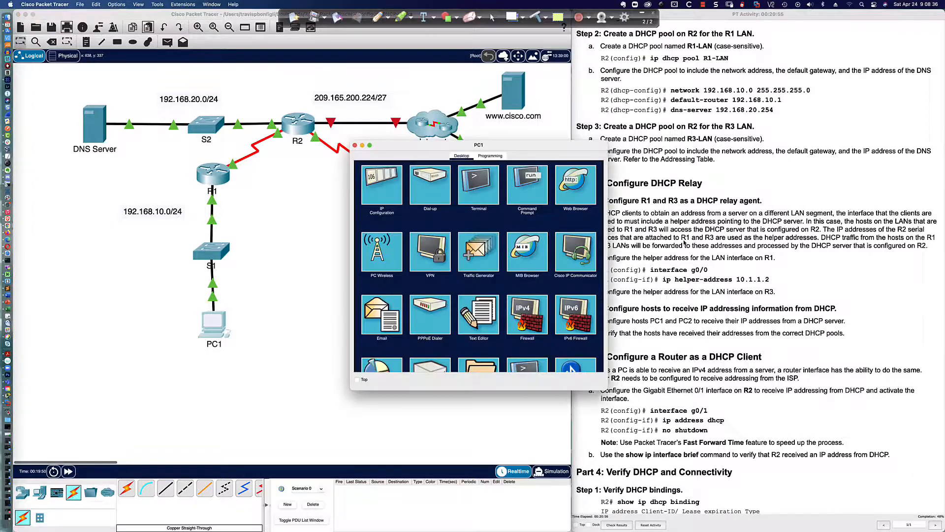
pyautogui.scroll(-3, 684, 243)
pyautogui.scroll(1, 684, 242)
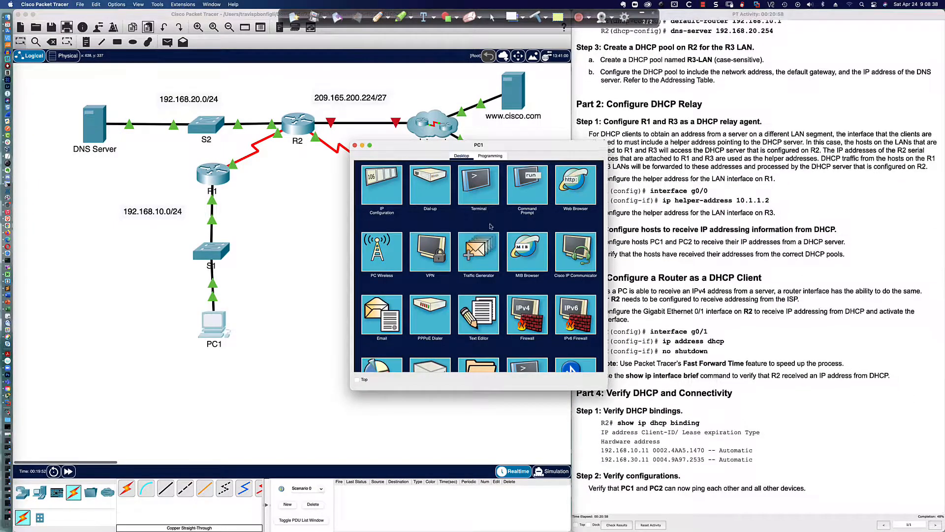
pyautogui.click(380, 186)
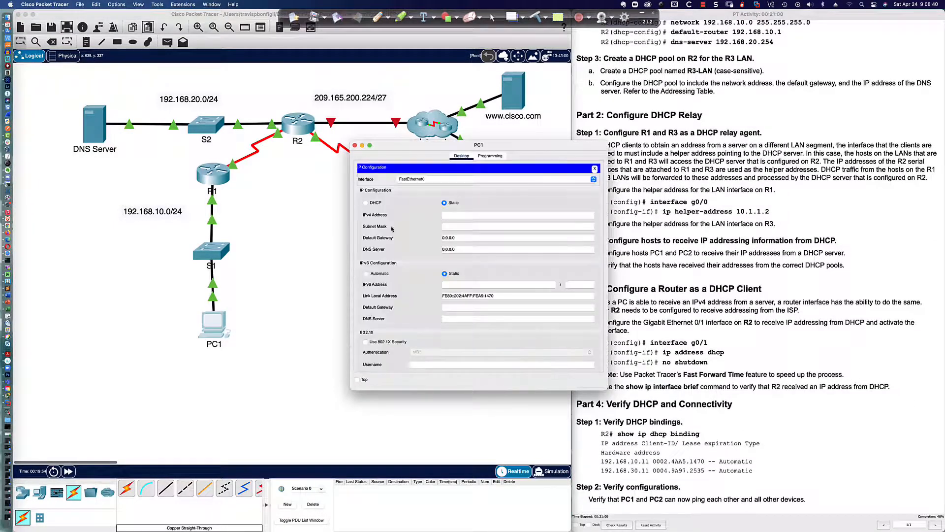
pyautogui.click(377, 203)
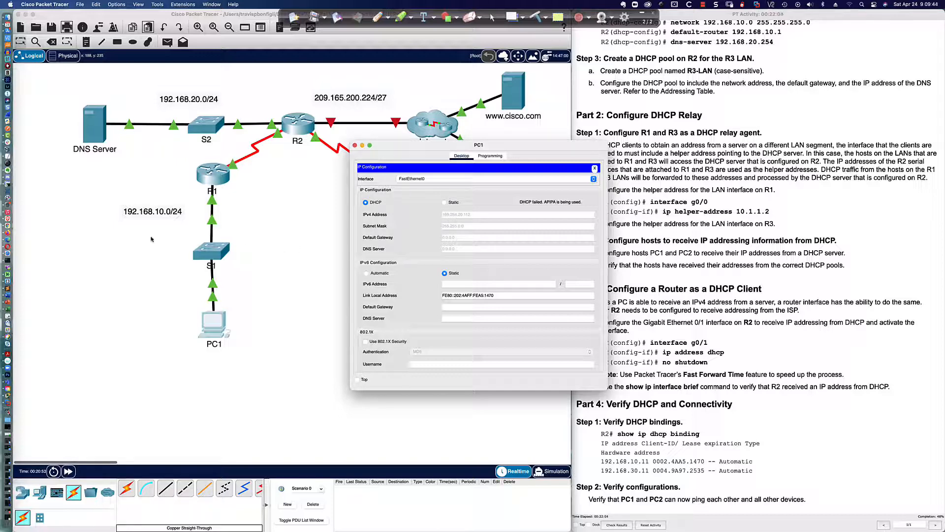
pyautogui.click(6, 237)
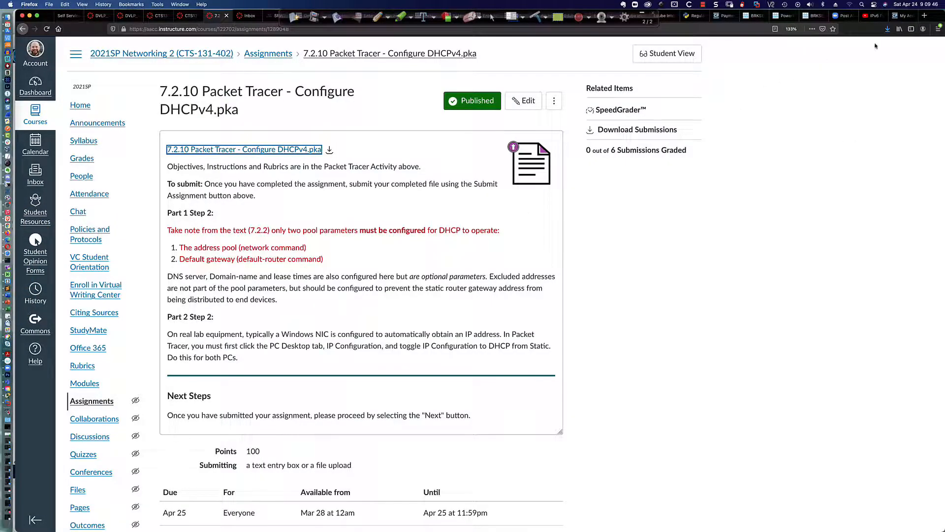
# Step: Search the web for 'ipv4 link local rfc' in a new Firefox tab
pyautogui.click(925, 16)
pyautogui.click(520, 30)
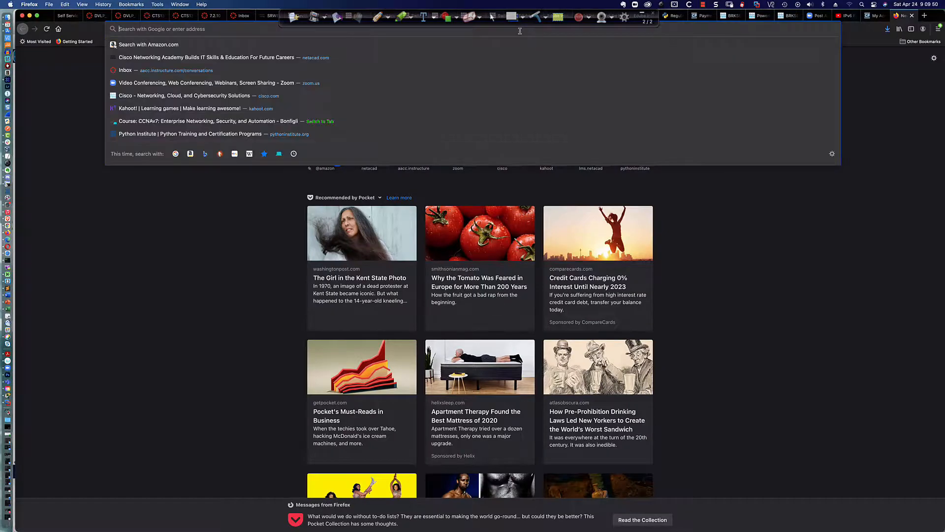
pyautogui.write('ipv4')
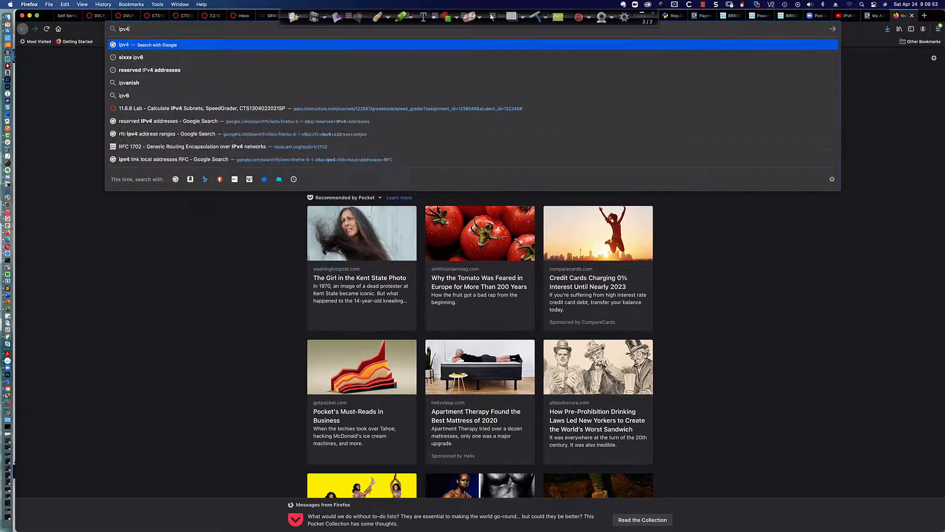
pyautogui.write(' link local rfc')
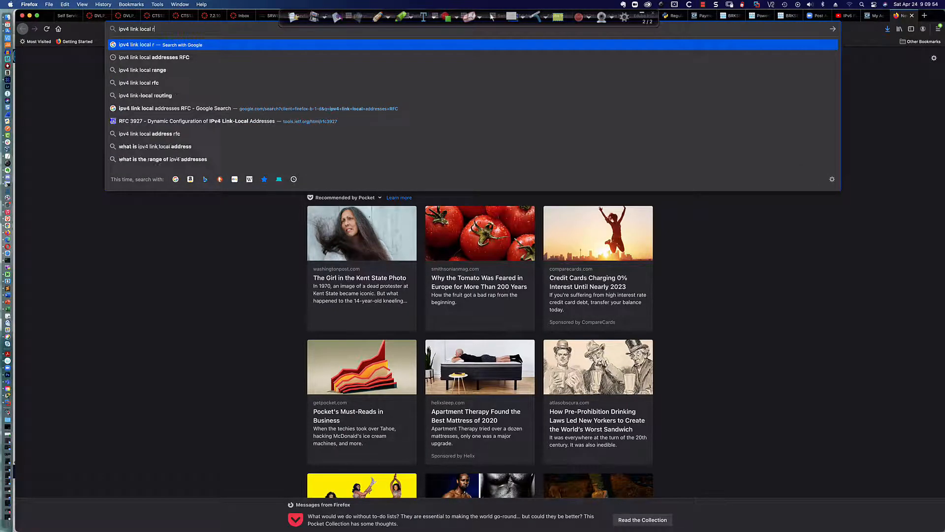
pyautogui.press('Return')
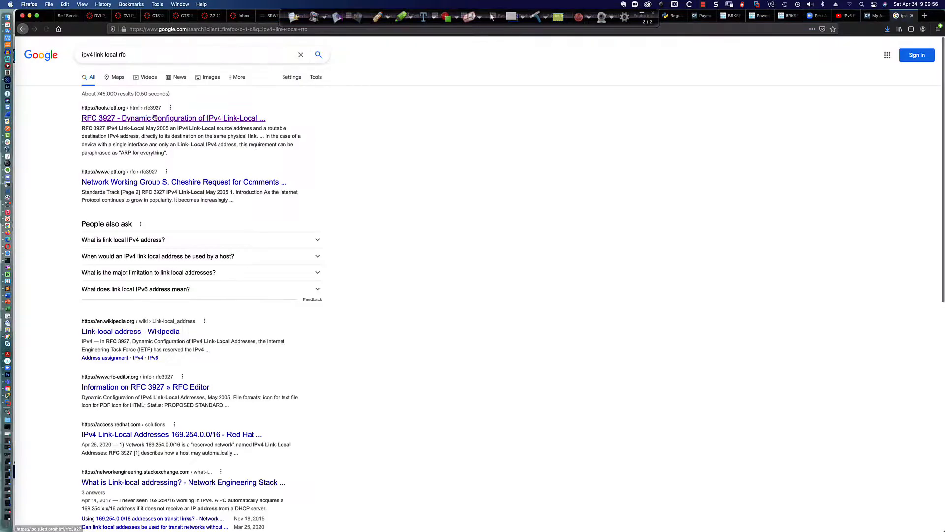
# Step: Open the RFC 3927 result and highlight 'Link-Local Addresses' in its title
pyautogui.click(150, 120)
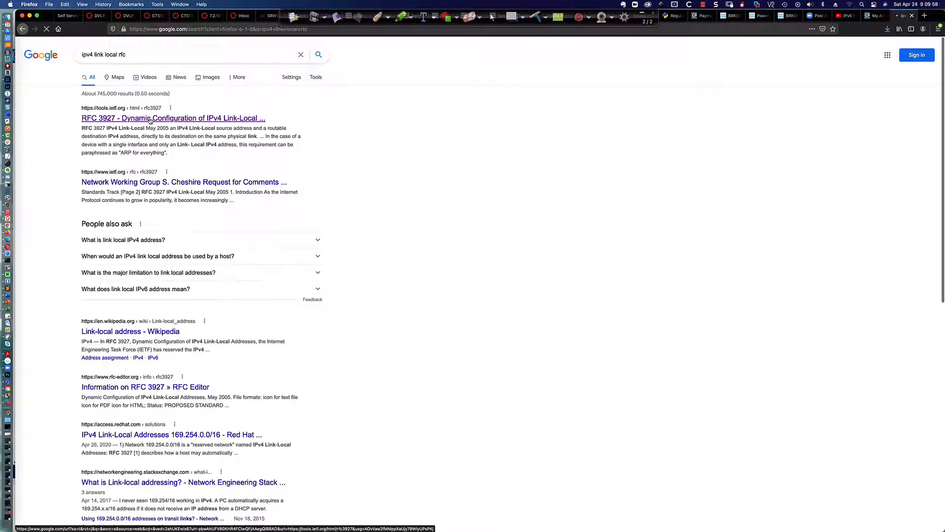
pyautogui.scroll(-3, 566, 150)
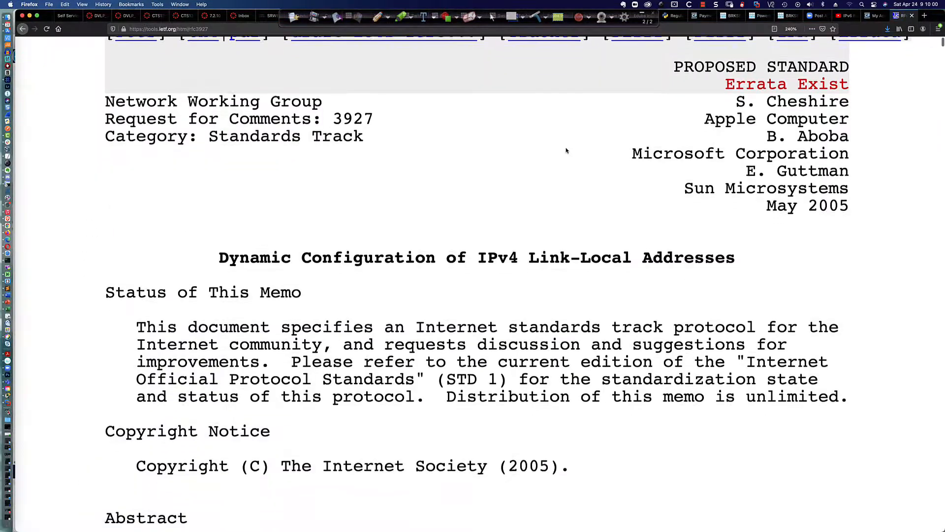
pyautogui.scroll(-1, 566, 150)
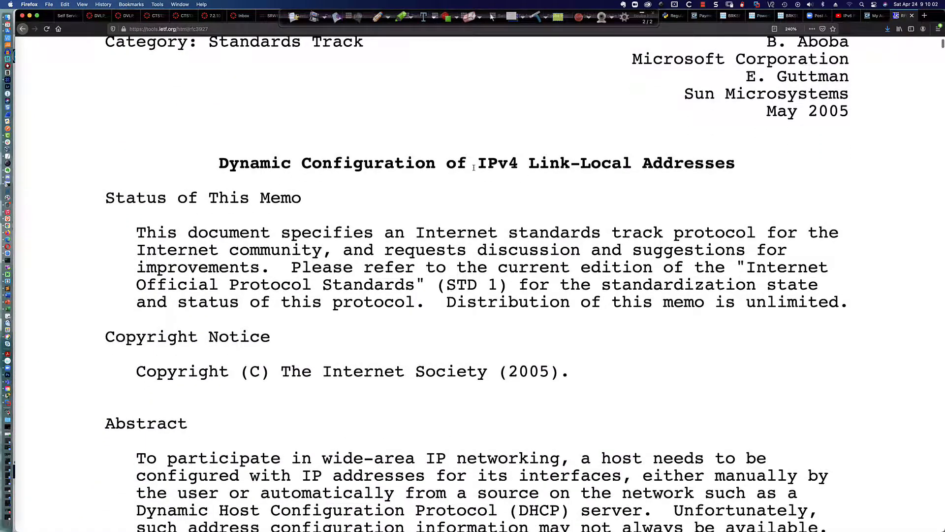
pyautogui.moveTo(526, 166); pyautogui.dragTo(743, 168)
pyautogui.scroll(-6, 419, 184)
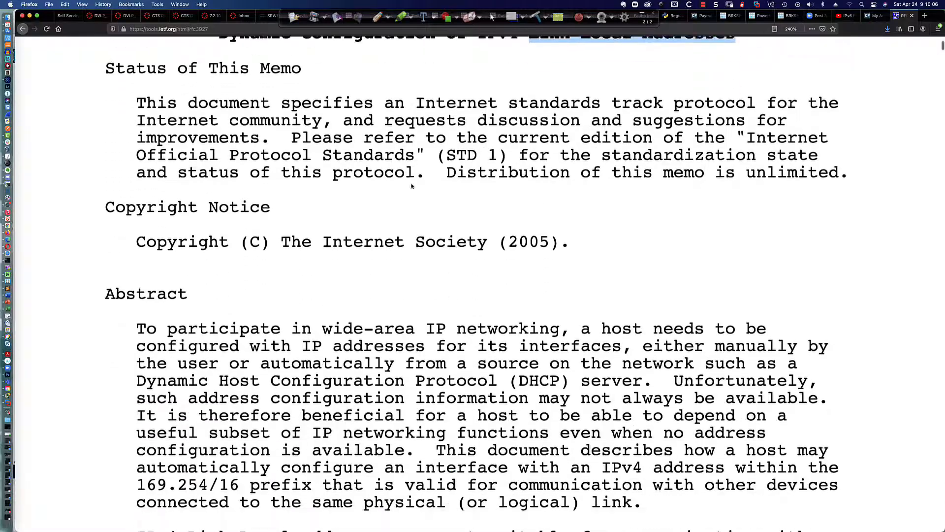
pyautogui.scroll(-9, 410, 185)
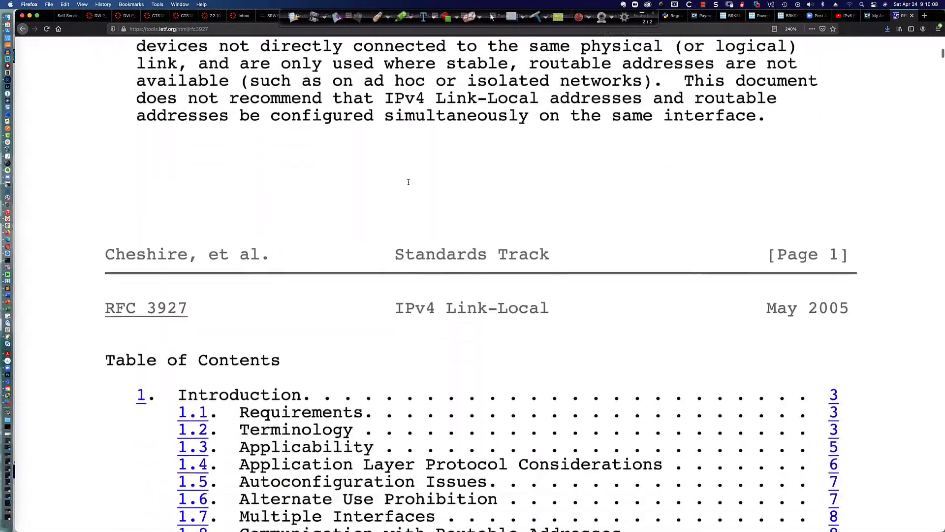
pyautogui.scroll(-5, 408, 184)
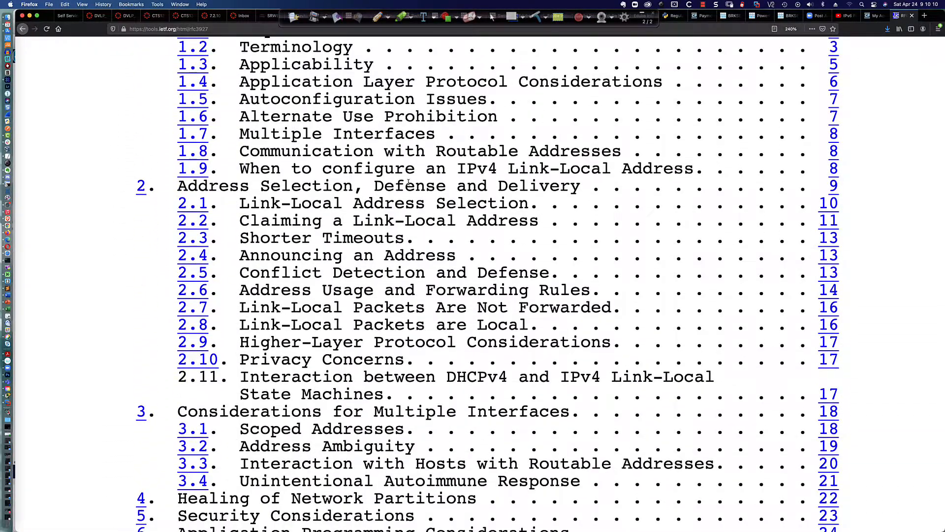
# Step: Find '169.254' on the page and highlight the Abstract's 169.254/16 prefix sentences
pyautogui.press('super+f')
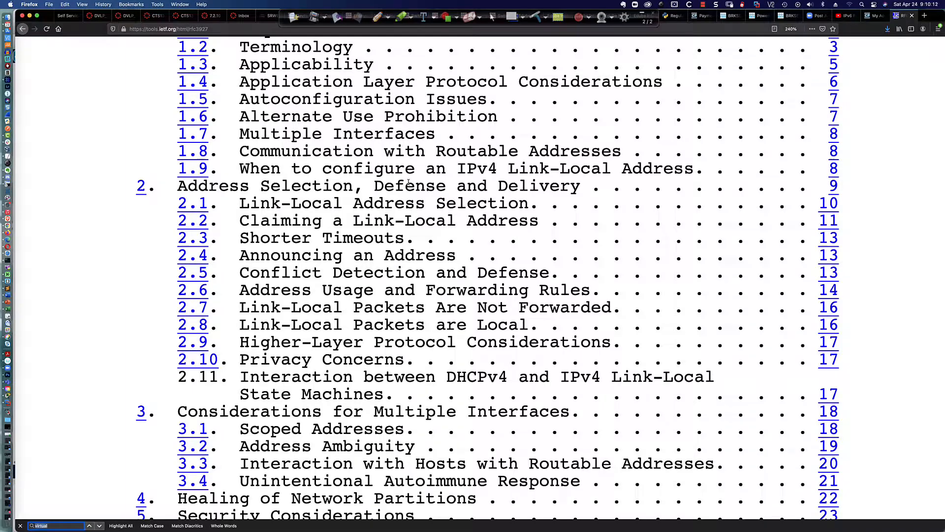
pyautogui.write('169.254')
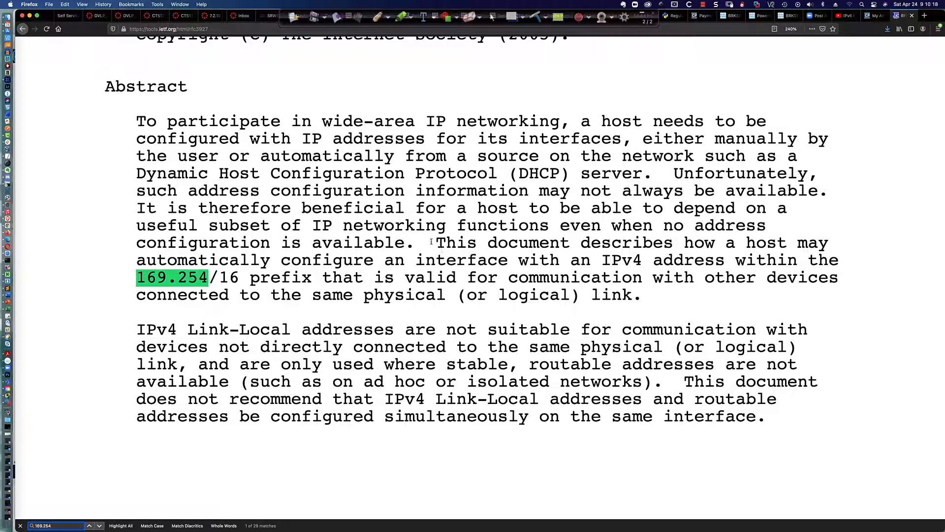
pyautogui.moveTo(432, 241); pyautogui.dragTo(657, 299)
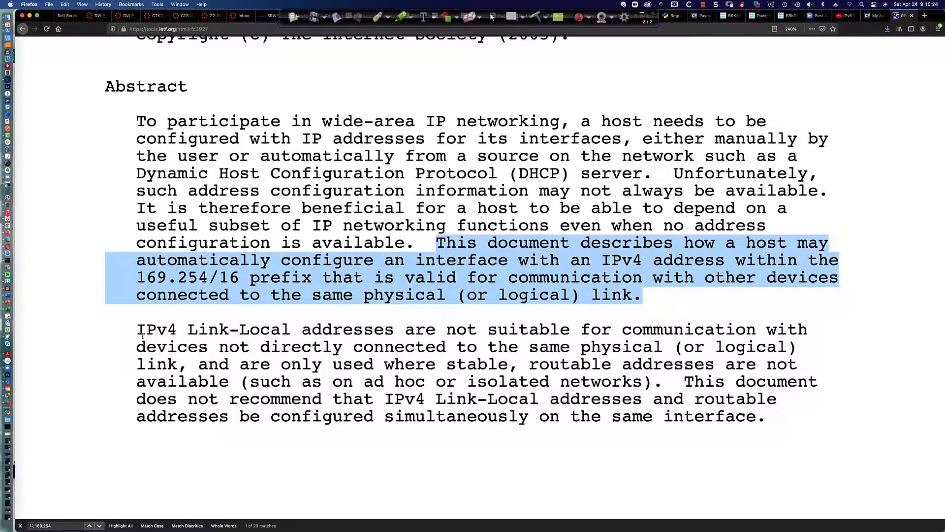
pyautogui.moveTo(143, 336); pyautogui.dragTo(503, 345)
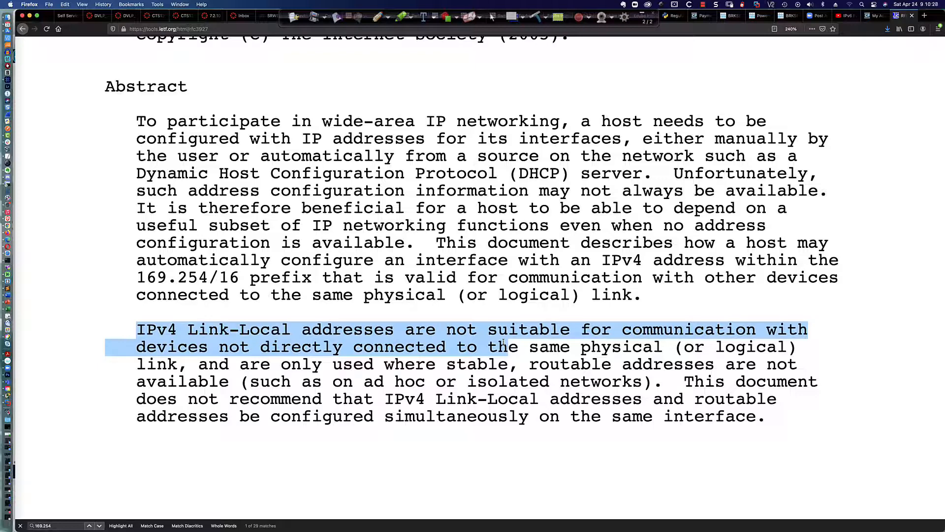
pyautogui.click(503, 343)
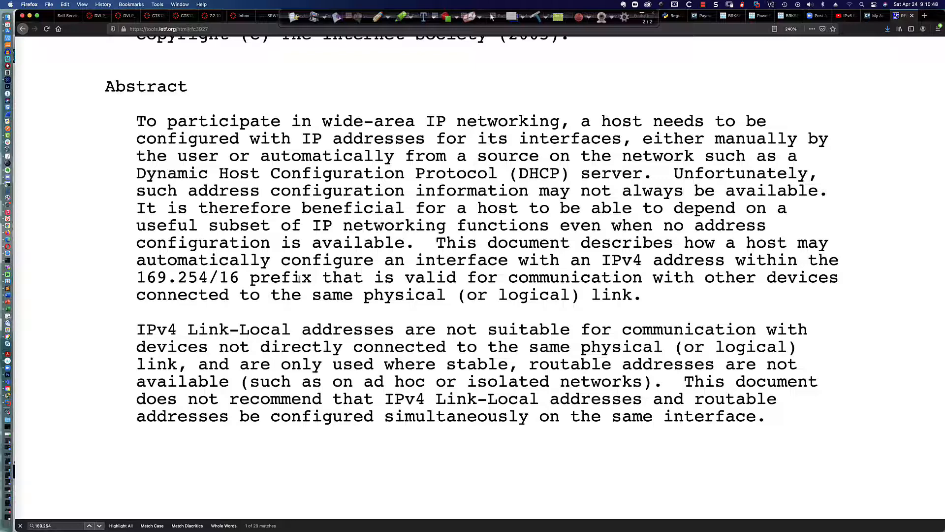
pyautogui.moveTo(136, 279); pyautogui.dragTo(241, 279)
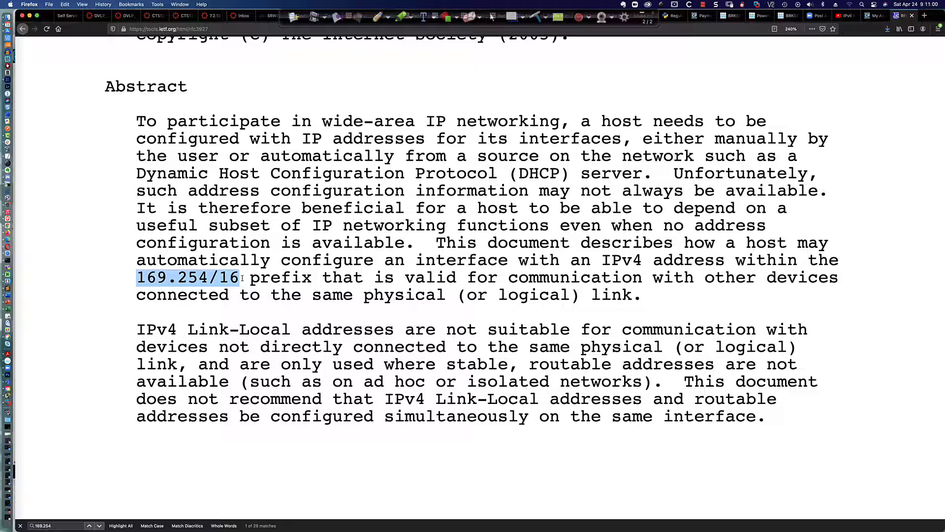
pyautogui.press('super+Tab')
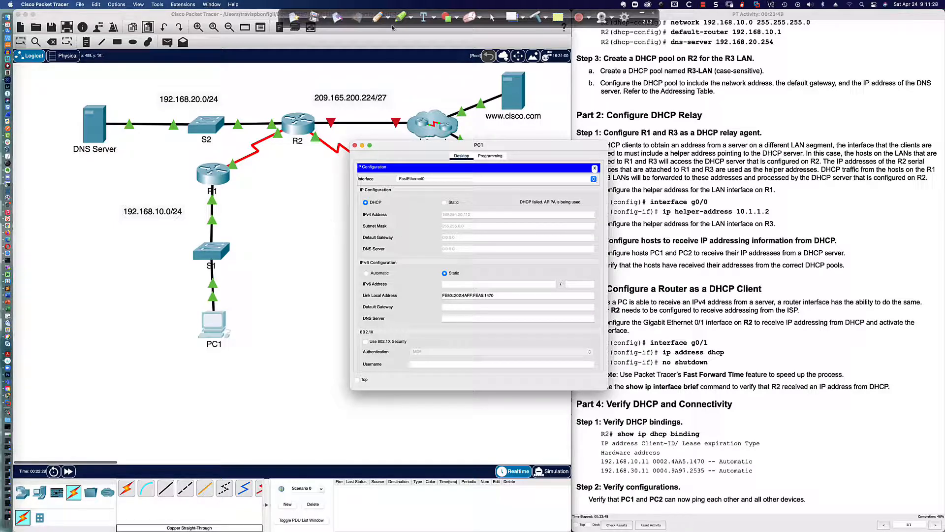
# Step: Sketch red pen lines tracing PC1 to R1 to R2, clear them, and bring R2's CLI forward
pyautogui.click(378, 18)
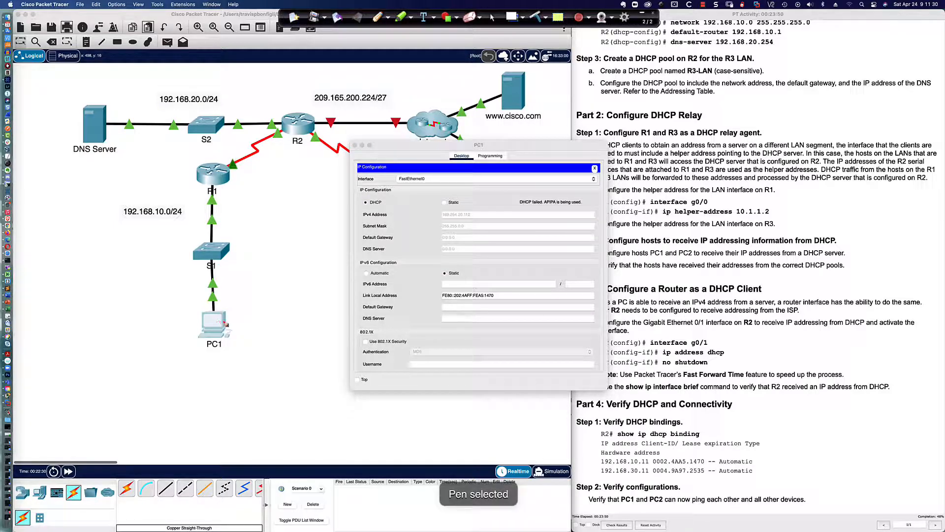
pyautogui.moveTo(225, 323)
pyautogui.mouseDown()
pyautogui.moveTo(237, 302)
pyautogui.moveTo(242, 229)
pyautogui.moveTo(216, 186)
pyautogui.mouseUp()
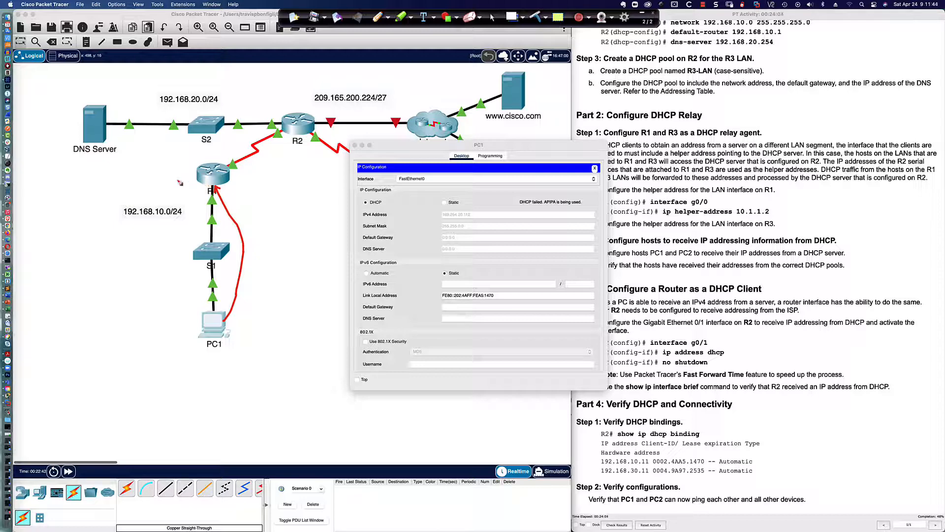
pyautogui.moveTo(155, 179); pyautogui.dragTo(285, 179)
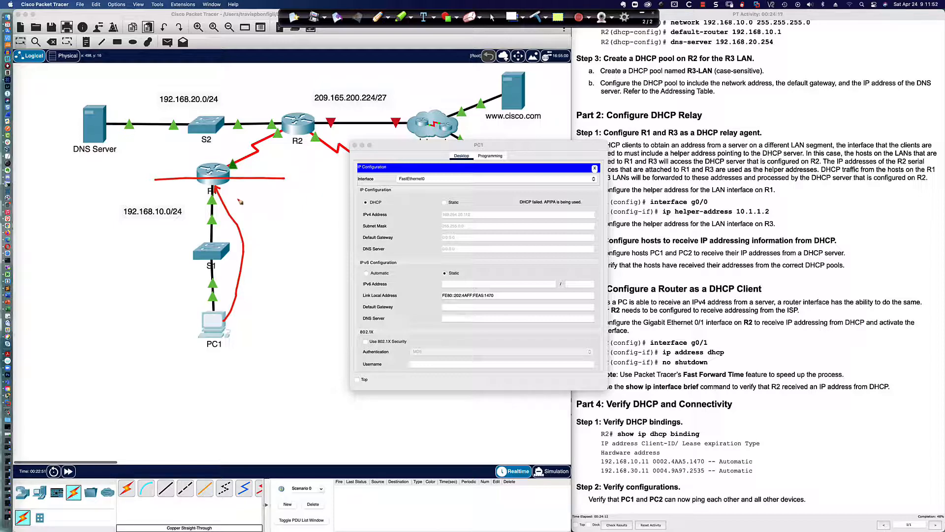
pyautogui.moveTo(238, 198); pyautogui.dragTo(243, 202)
pyautogui.moveTo(235, 168); pyautogui.dragTo(267, 157)
pyautogui.click(492, 18)
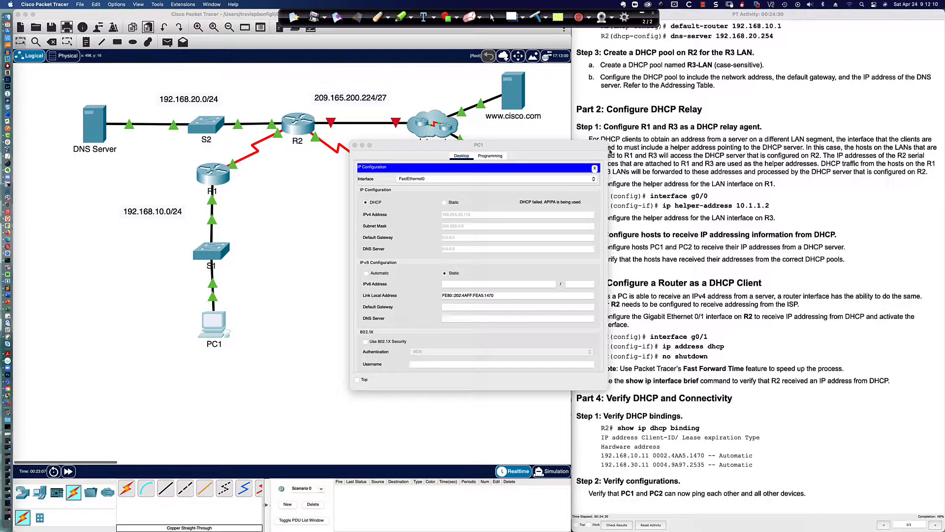
pyautogui.moveTo(586, 149); pyautogui.dragTo(549, 228)
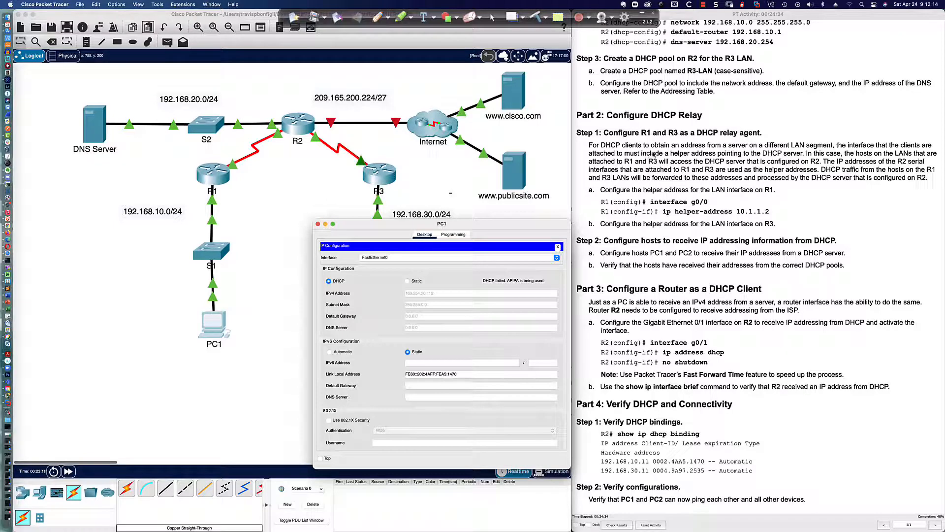
pyautogui.click(301, 126)
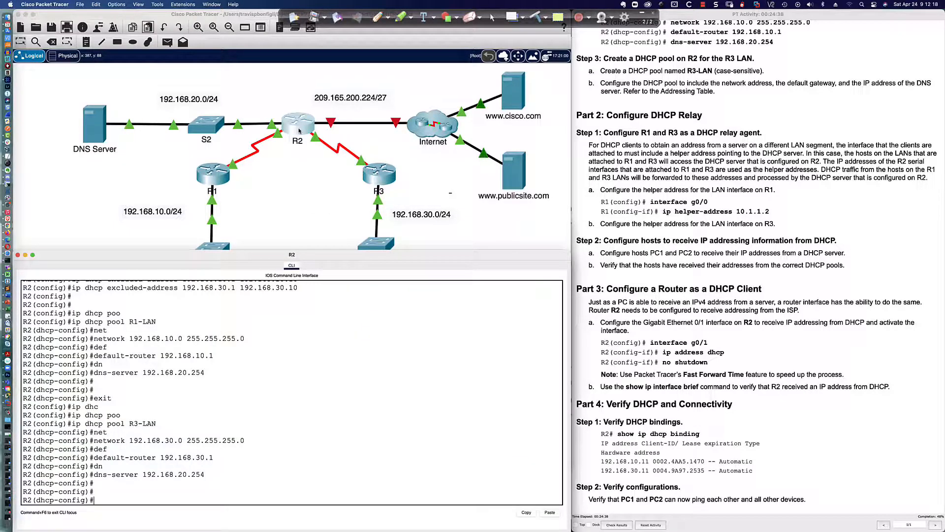
# Step: Open R1's CLI below the topology in a widened window with fresh prompts
pyautogui.click(221, 178)
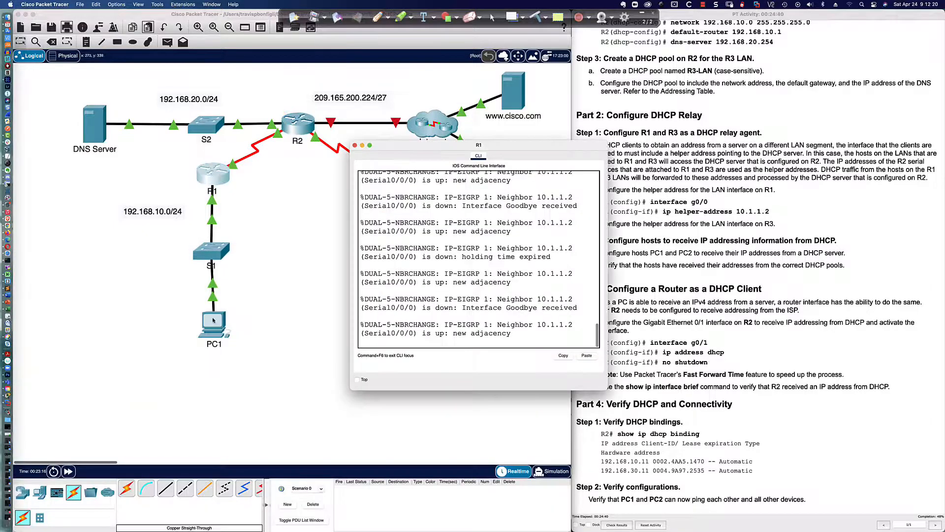
pyautogui.click(355, 146)
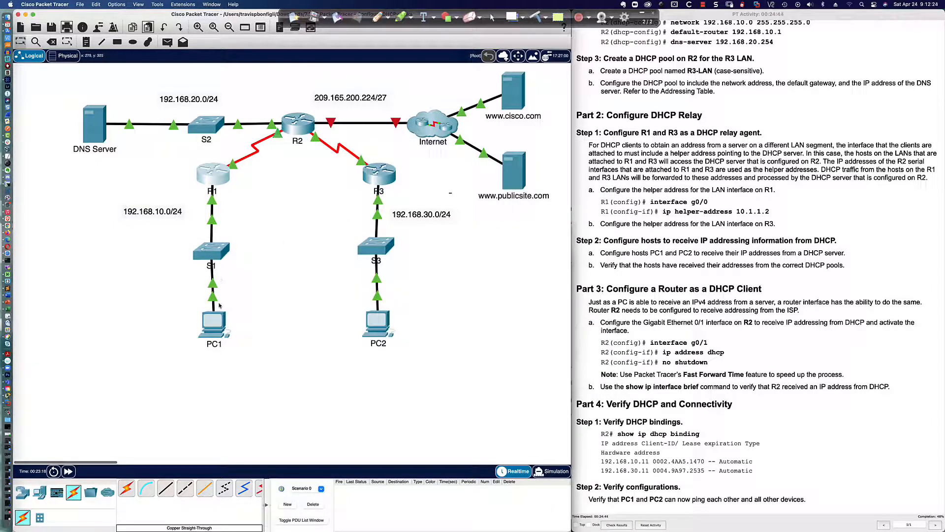
pyautogui.click(214, 176)
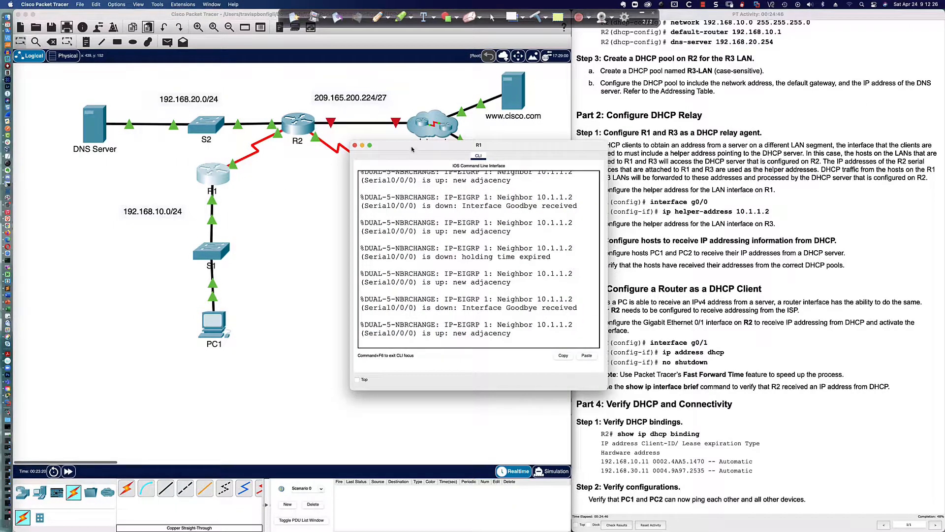
pyautogui.moveTo(413, 148); pyautogui.dragTo(297, 289)
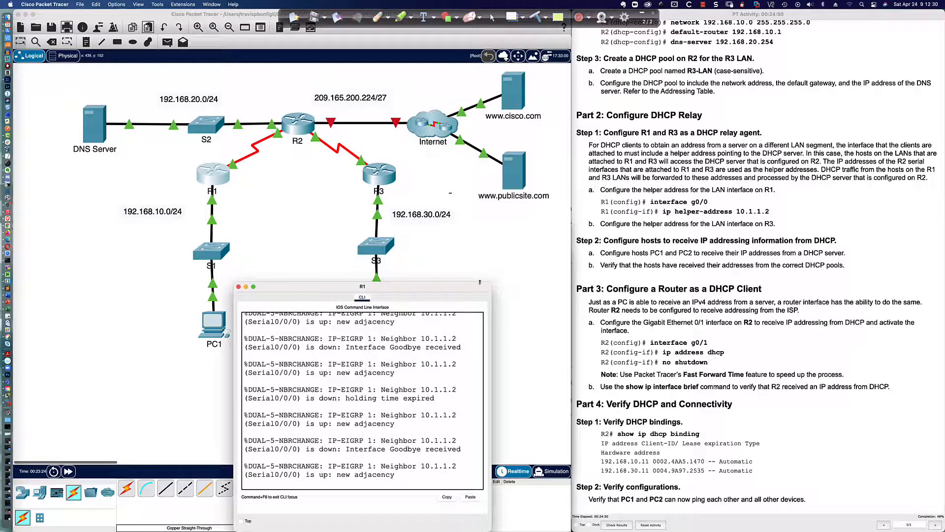
pyautogui.moveTo(489, 282); pyautogui.dragTo(569, 281)
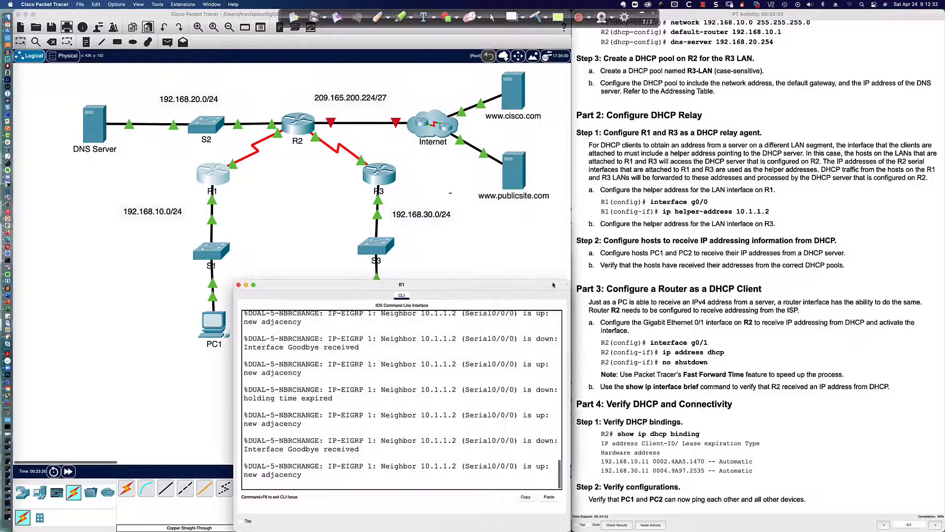
pyautogui.moveTo(234, 281); pyautogui.dragTo(17, 282)
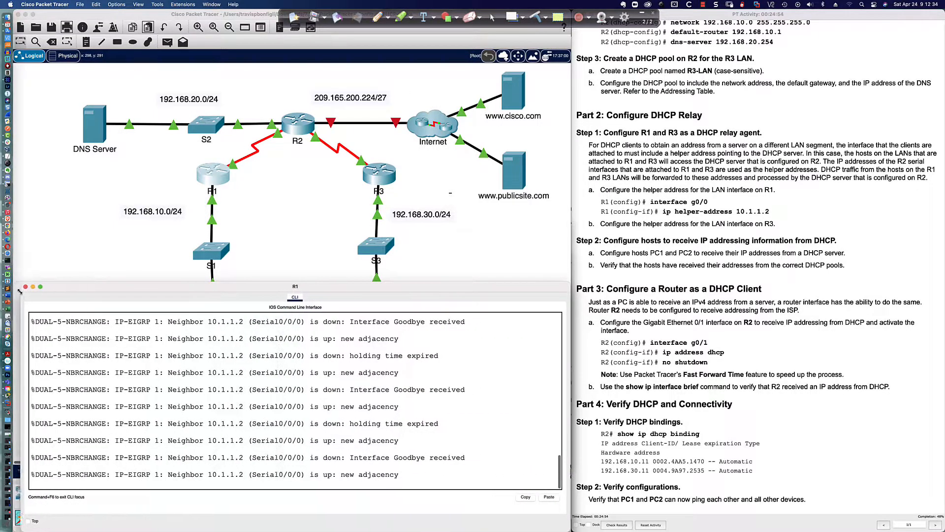
pyautogui.press('Return')
pyautogui.press('Return')
pyautogui.press('Return')
pyautogui.press('Return')
pyautogui.press('Return')
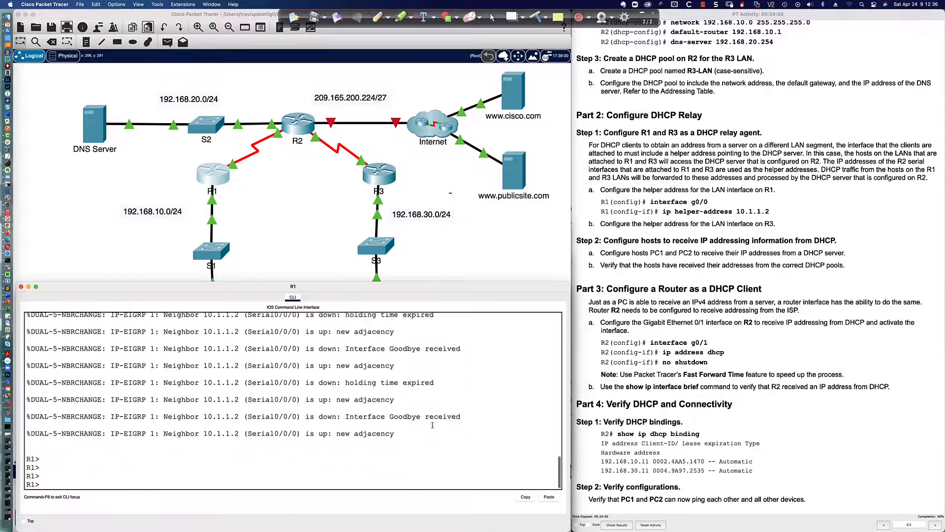
# Step: On R1, enter interface gi0/0 configuration and query ip helper-address ? for its argument
pyautogui.write('en')
pyautogui.press('Return')
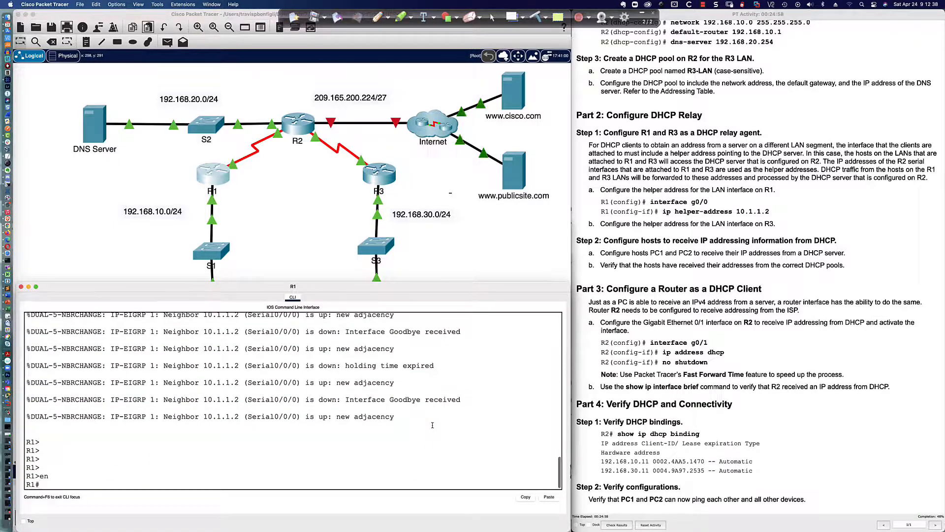
pyautogui.write('conf t')
pyautogui.press('Return')
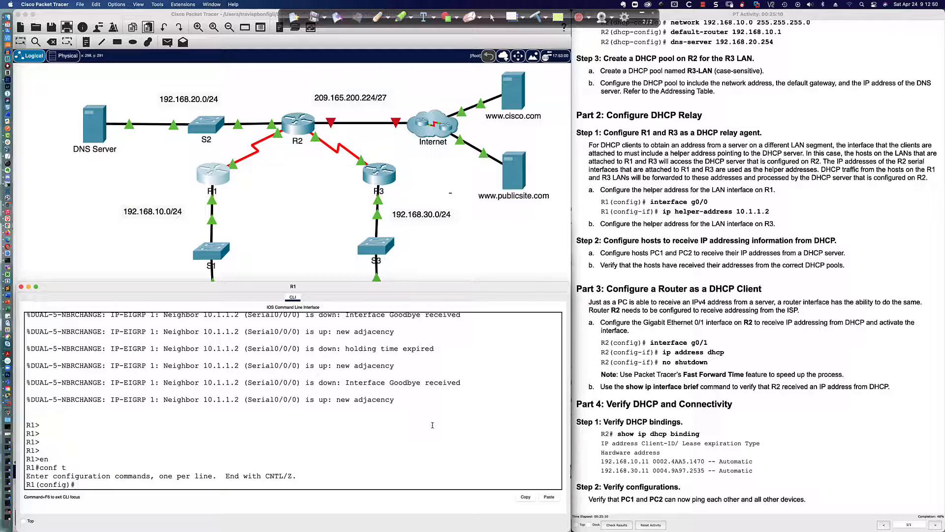
pyautogui.write('int gi0/0')
pyautogui.press('Return')
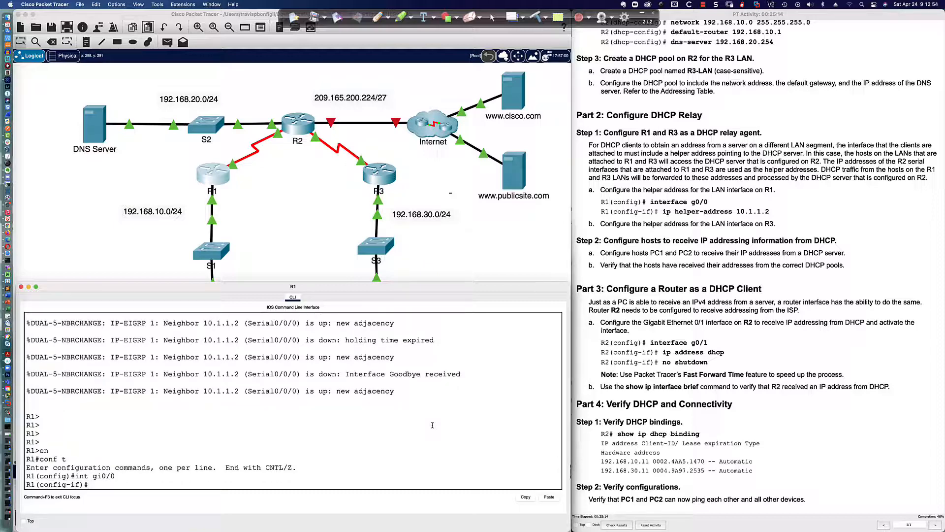
pyautogui.write('ip hel')
pyautogui.press('Tab')
pyautogui.press('Tab')
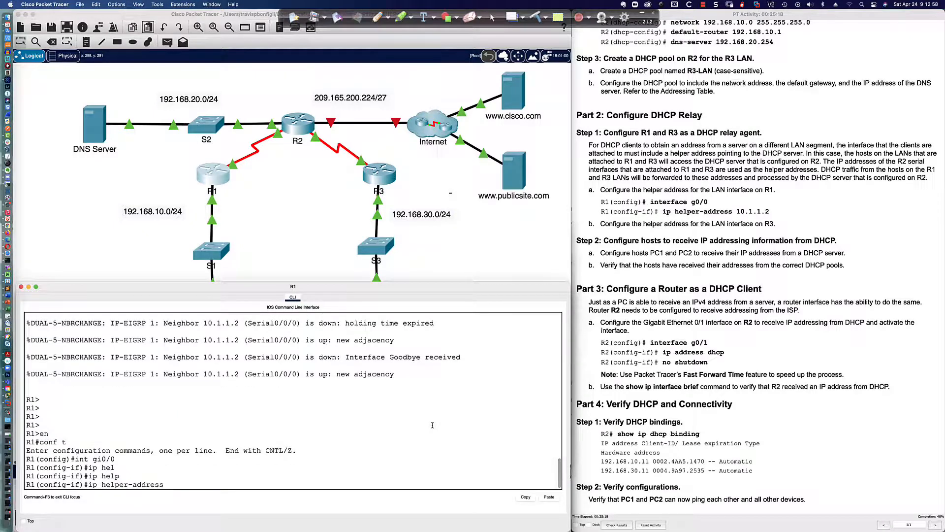
pyautogui.write('?')
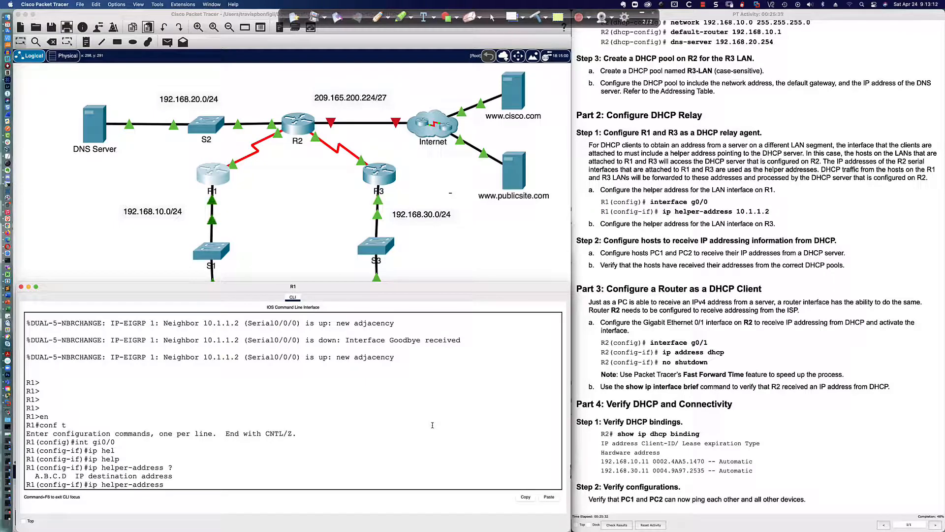
# Step: Apply ip helper-address 10.1.1.2 on R1's G0/0, then reopen PC1's IP Configuration
pyautogui.click(295, 200)
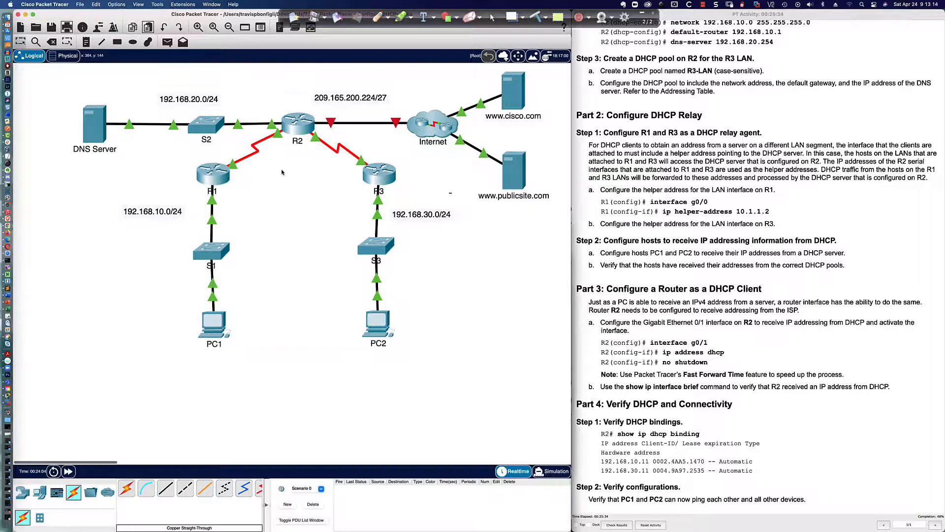
pyautogui.hscroll(2, 264, 142)
pyautogui.hscroll(-2, 264, 141)
pyautogui.moveTo(291, 129)
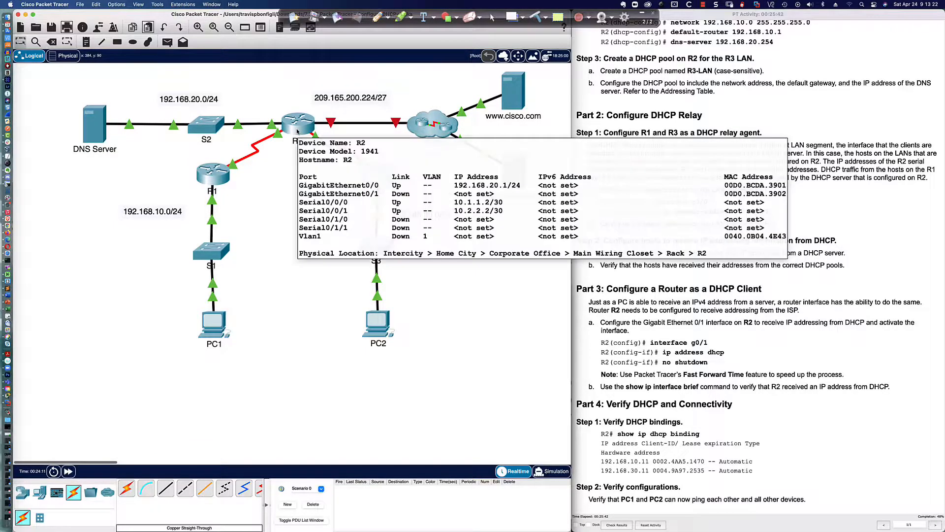
pyautogui.click(218, 185)
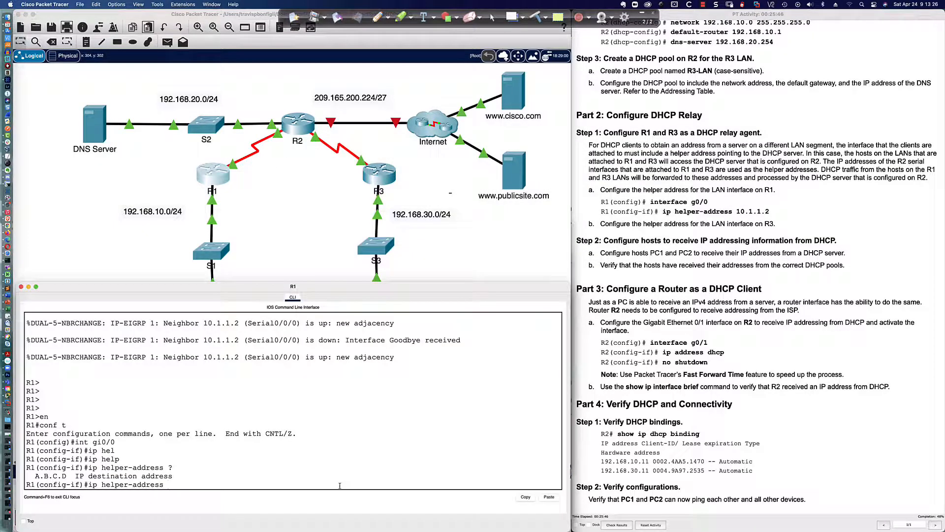
pyautogui.write('.1.1.2')
pyautogui.press('Return')
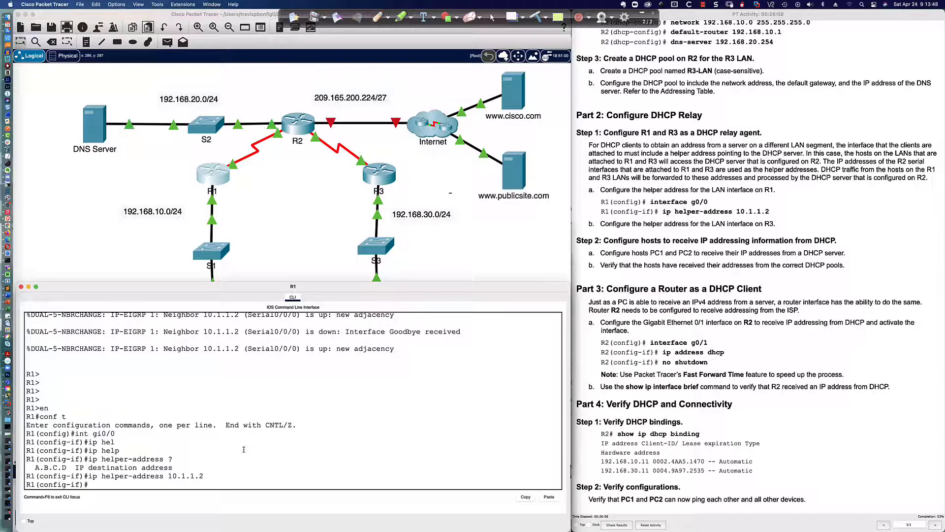
pyautogui.click(258, 245)
pyautogui.click(210, 324)
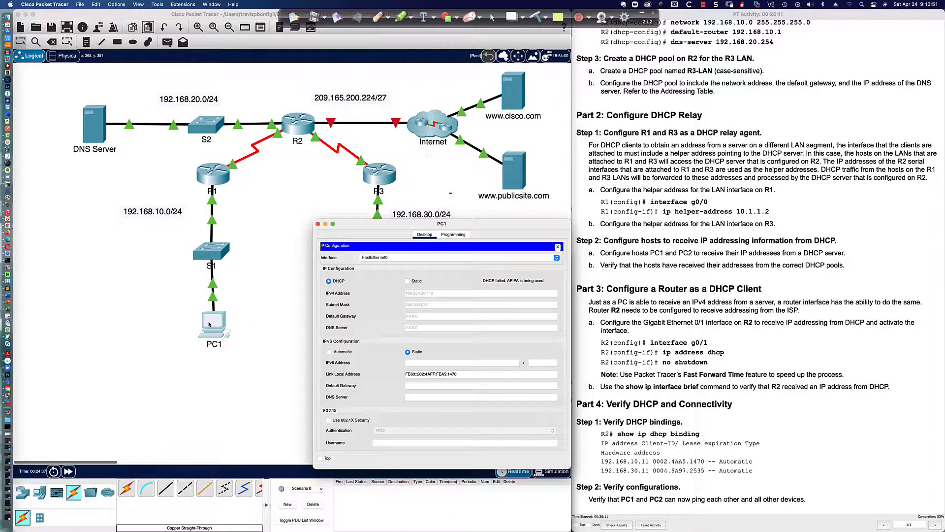
# Step: Toggle PC1 from Static back to DHCP, obtaining 192.168.10.11 with gateway 192.168.10.1
pyautogui.click(407, 281)
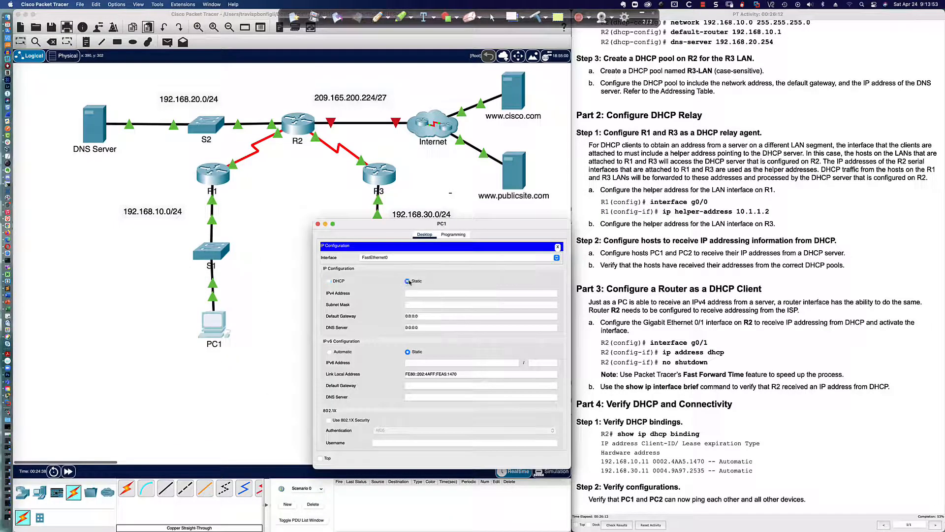
pyautogui.click(328, 282)
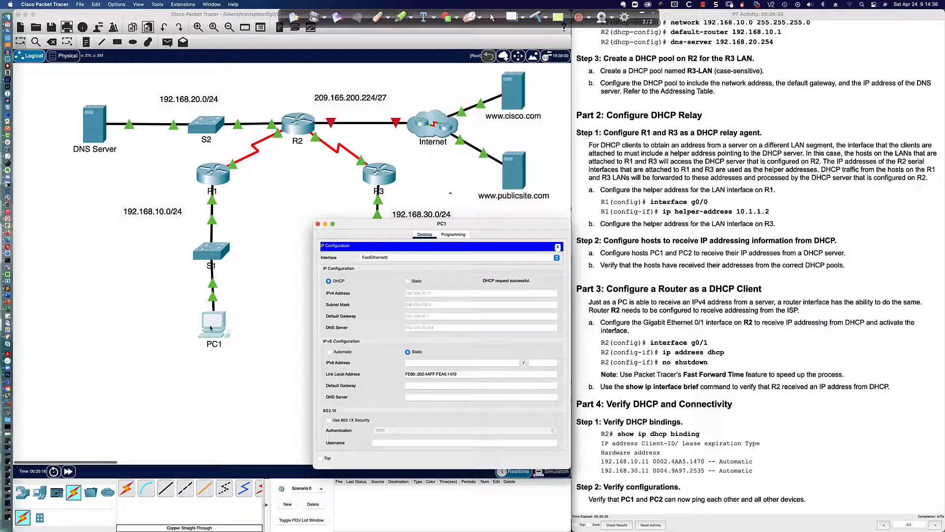
pyautogui.click(557, 247)
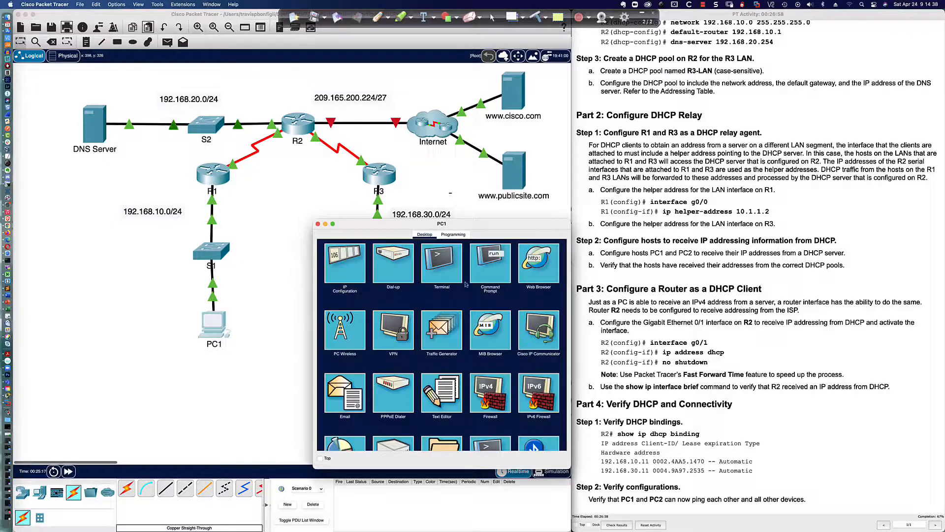
# Step: From PC1's Command Prompt, ping the DNS server 192.168.20.254, getting 3 of 4 replies
pyautogui.click(488, 262)
pyautogui.write('p')
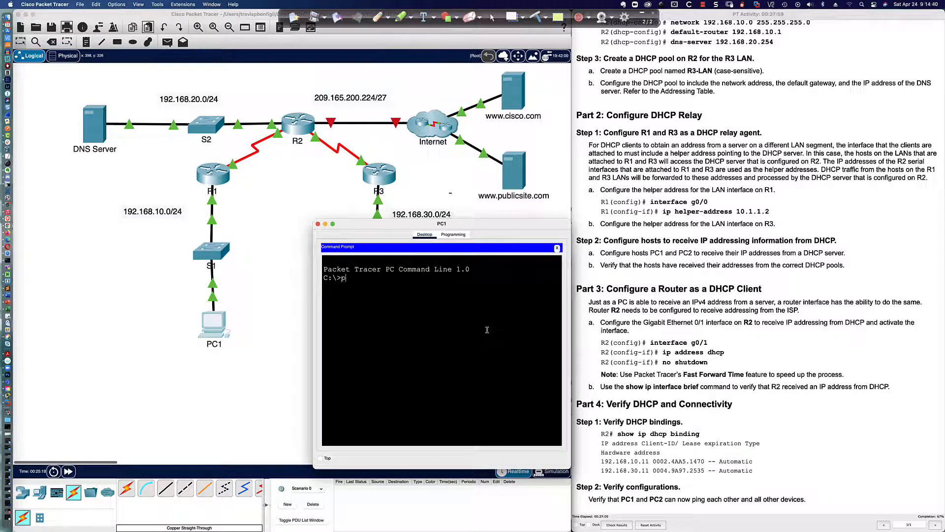
pyautogui.write('ing 192.168.20.254')
pyautogui.press('Return')
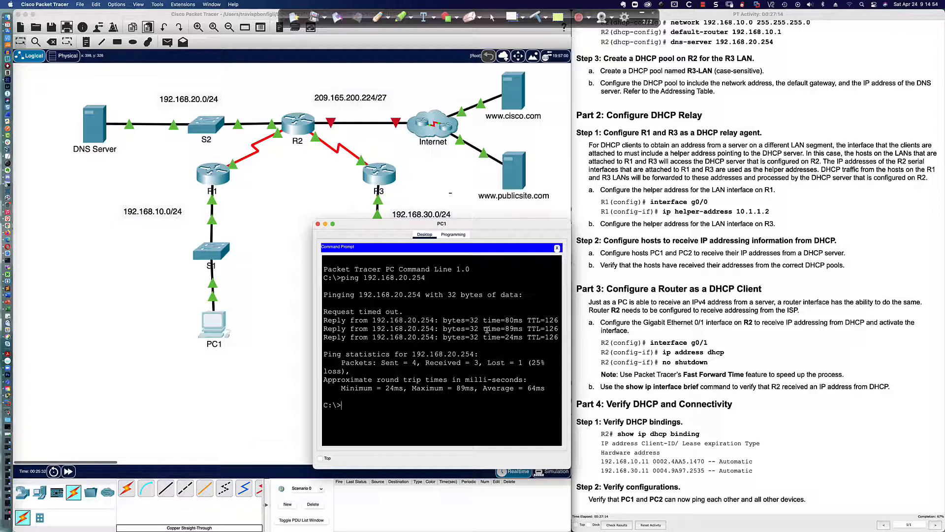
pyautogui.press('Return')
pyautogui.press('Return')
pyautogui.click(557, 247)
pyautogui.click(539, 262)
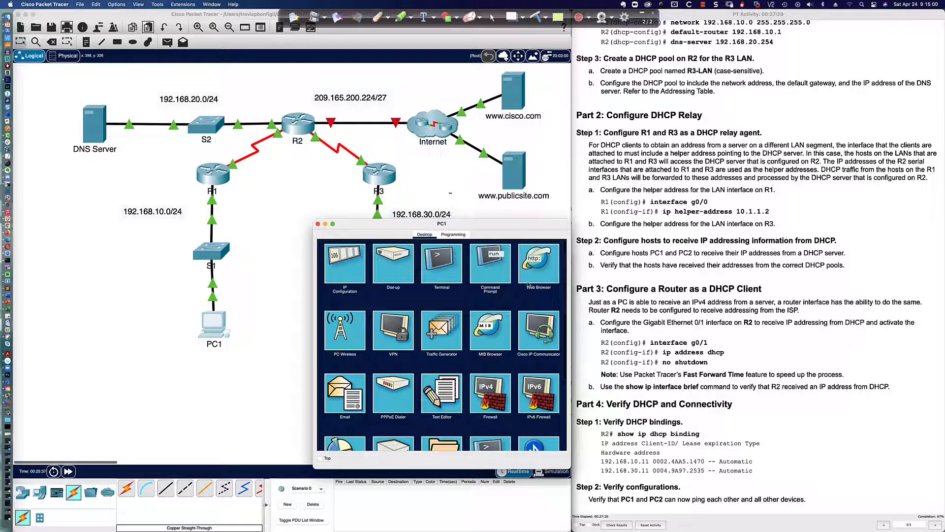
pyautogui.click(401, 263)
pyautogui.write('w')
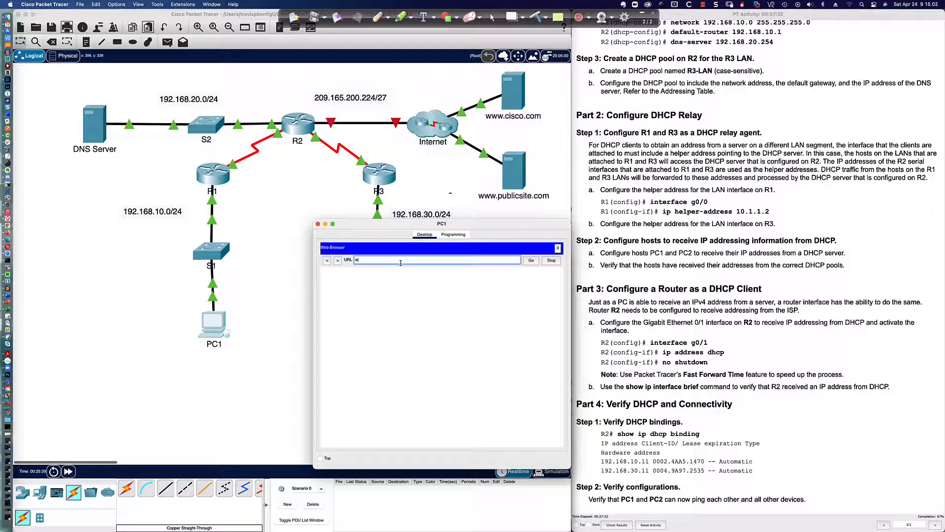
pyautogui.write('ww.cisco.com')
pyautogui.press('Return')
pyautogui.click(531, 261)
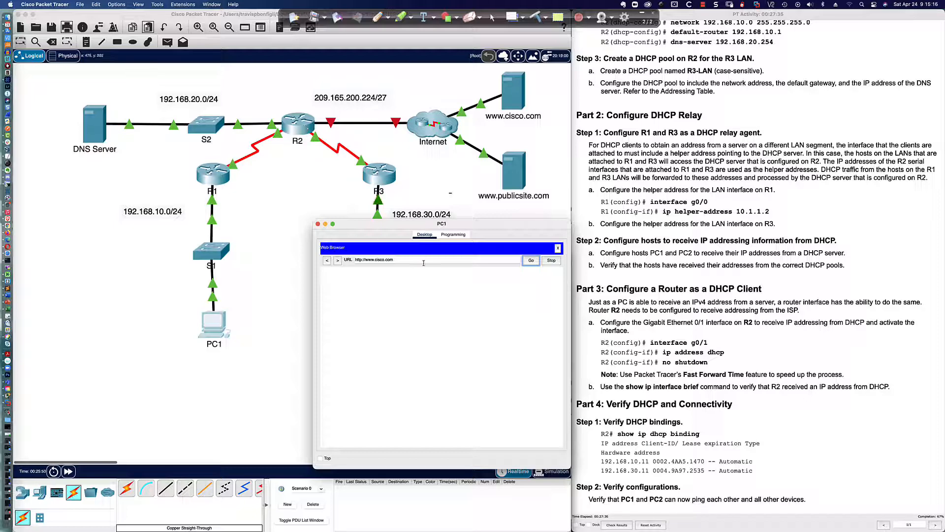
pyautogui.click(287, 216)
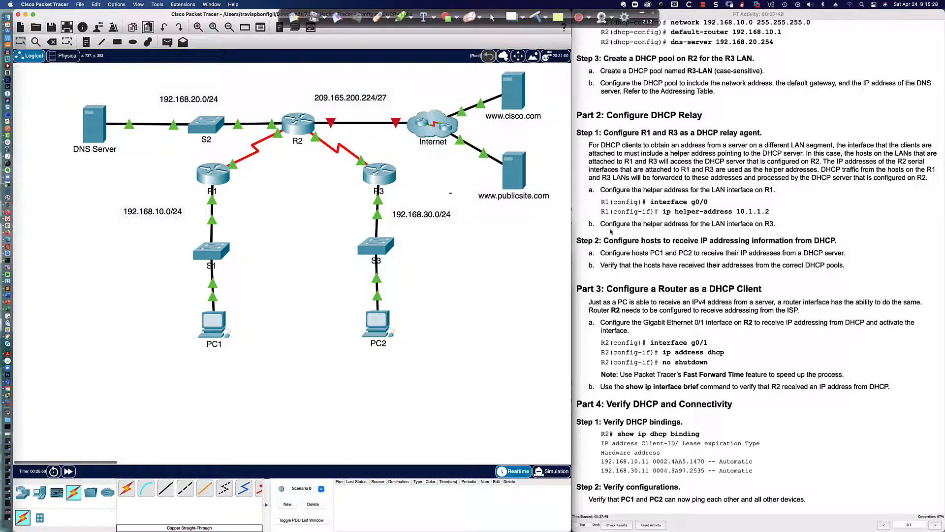
# Step: In R3's console, enter privileged mode and list interfaces with sh ip int bri
pyautogui.click(379, 174)
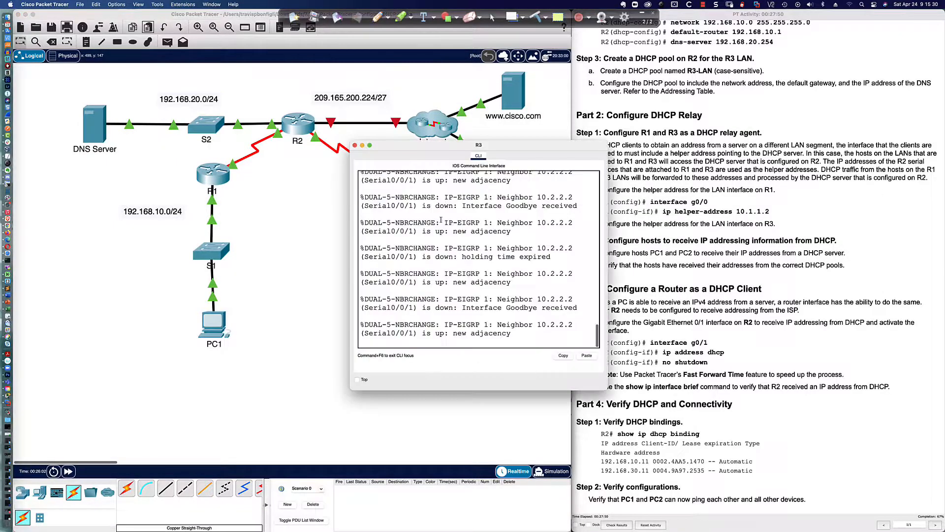
pyautogui.moveTo(430, 151); pyautogui.dragTo(89, 292)
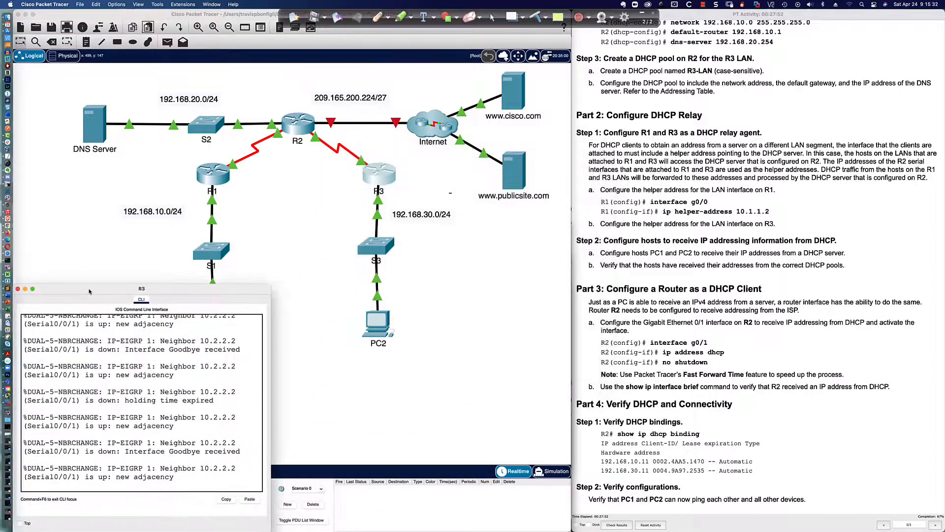
pyautogui.moveTo(271, 285); pyautogui.dragTo(565, 286)
pyautogui.press('Return')
pyautogui.press('Return')
pyautogui.press('Return')
pyautogui.press('Return')
pyautogui.press('Return')
pyautogui.press('Return')
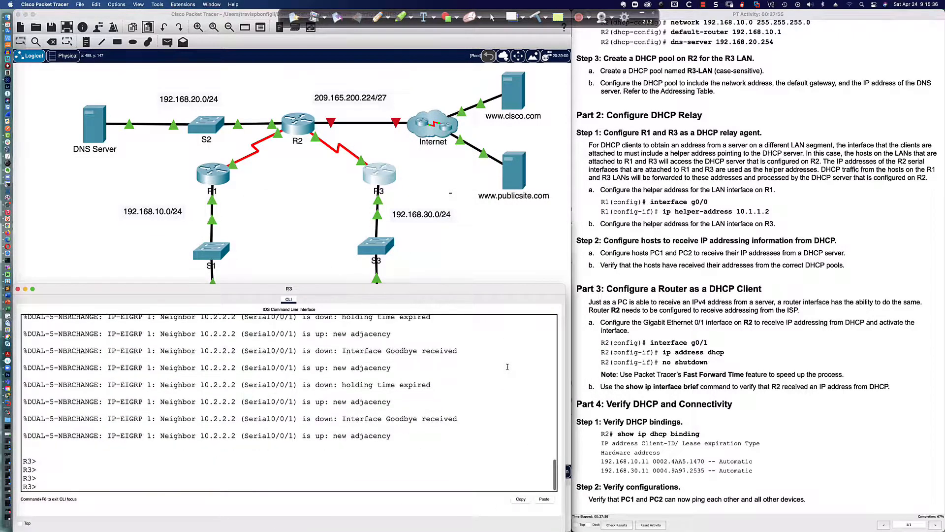
pyautogui.write('en')
pyautogui.press('Return')
pyautogui.write('sh ip int bri')
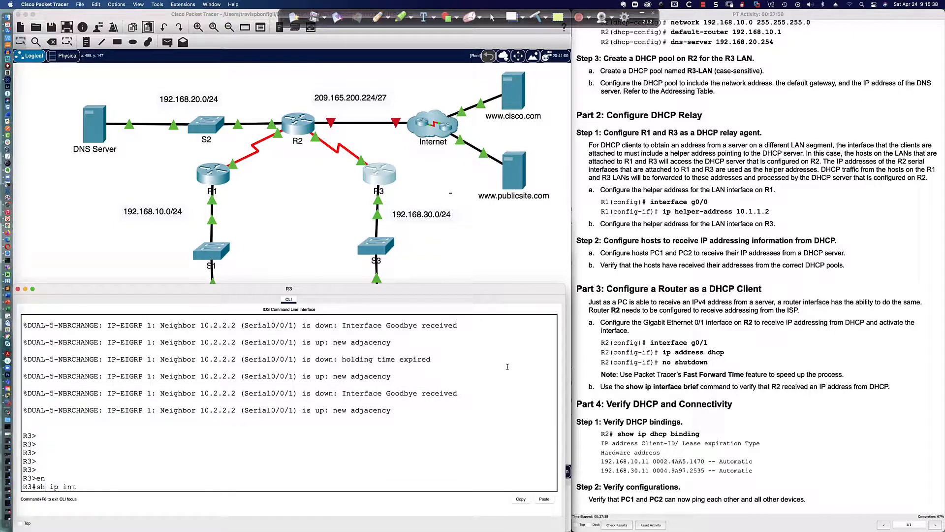
pyautogui.press('Return')
# Step: Configure ip helper-address 10.2.2.2 on R3's GigabitEthernet0/0 interface
pyautogui.press('Return')
pyautogui.press('Return')
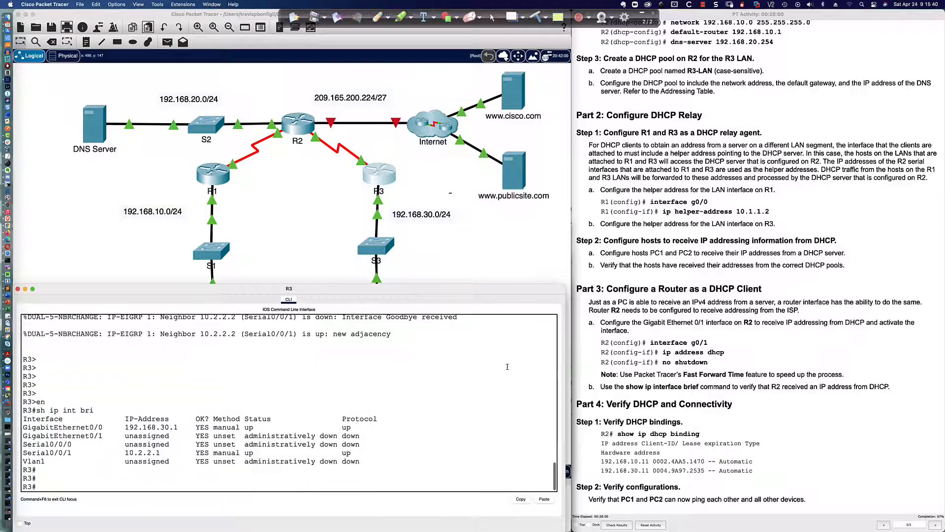
pyautogui.write('conf t')
pyautogui.press('Return')
pyautogui.write('int gi0/0')
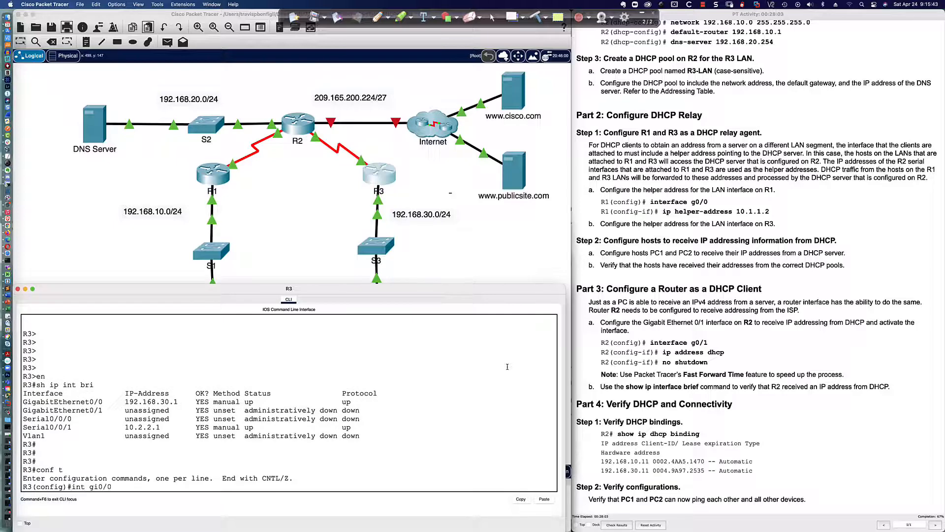
pyautogui.press('Return')
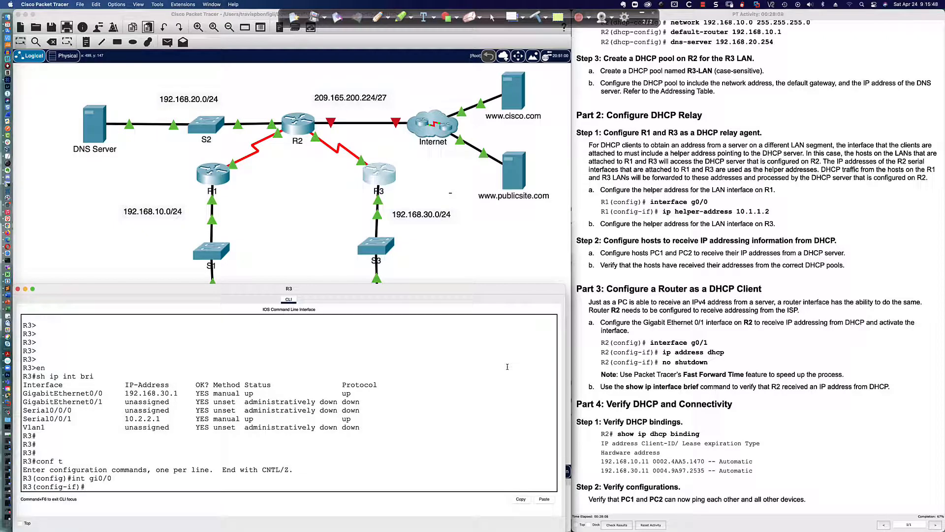
pyautogui.write('ip helper')
pyautogui.press('Tab')
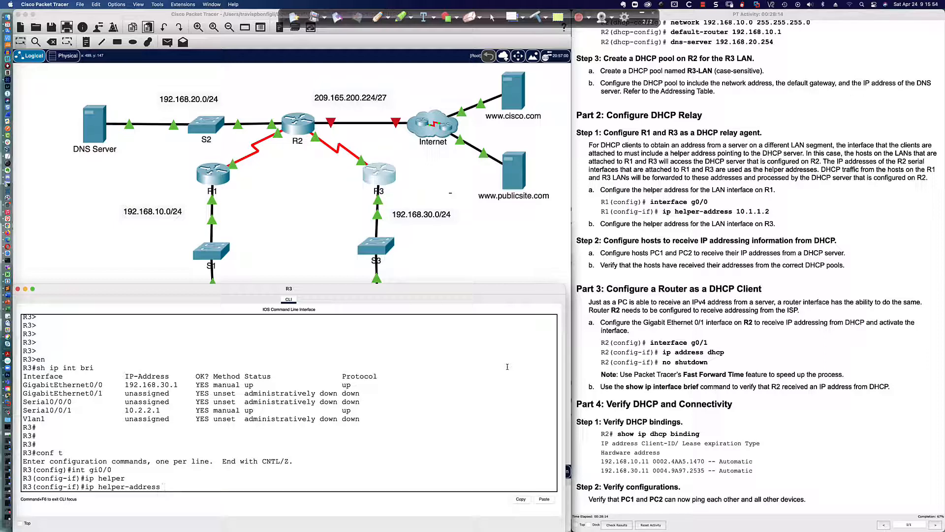
pyautogui.write('10.1.1.1')
pyautogui.press('BackSpace')
pyautogui.write('2.2.2')
pyautogui.click(317, 190)
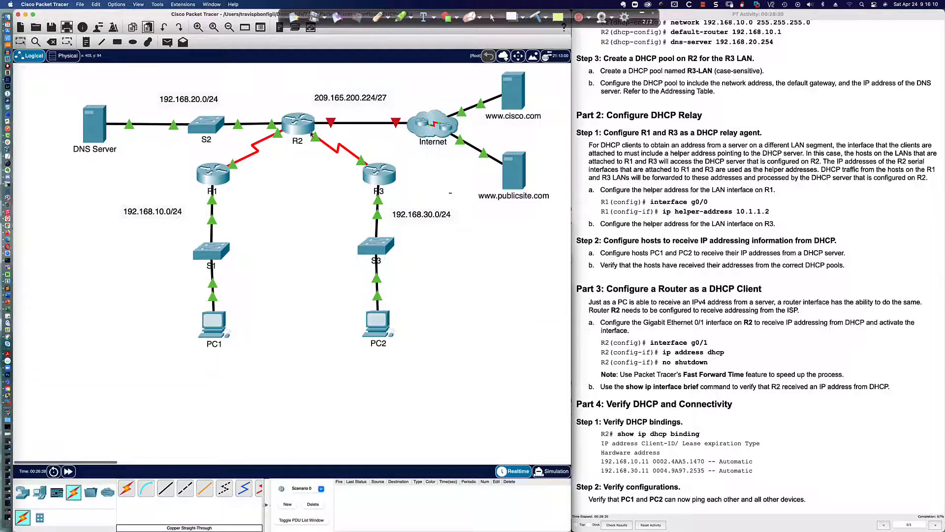
pyautogui.moveTo(309, 132)
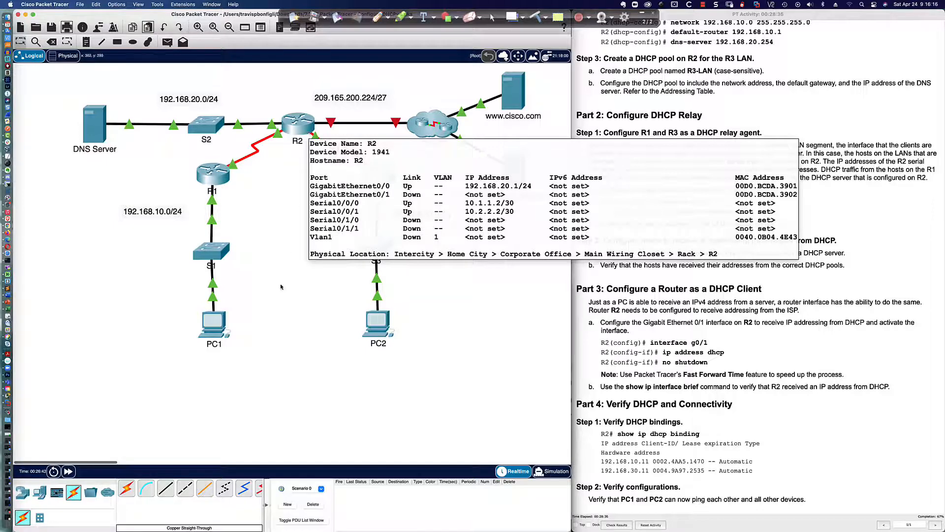
pyautogui.click(379, 173)
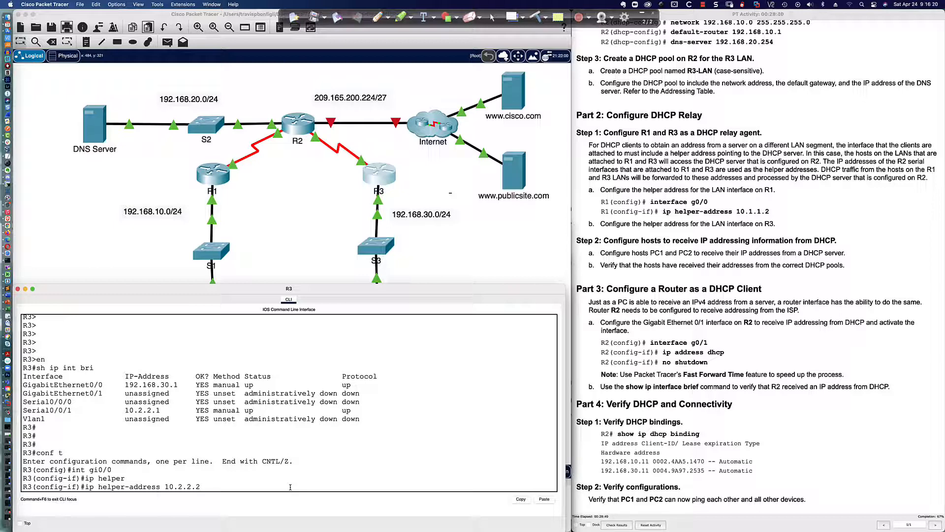
pyautogui.press('Return')
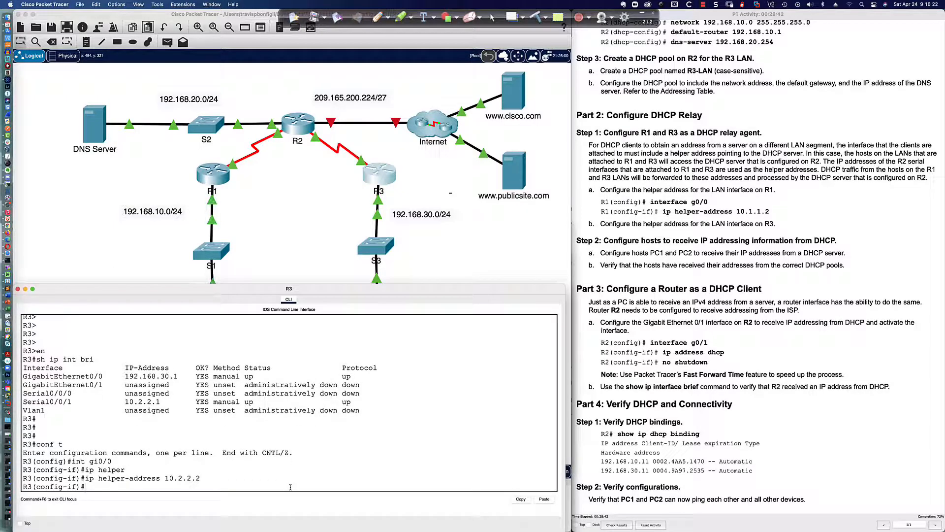
pyautogui.press('Return')
pyautogui.press('Return')
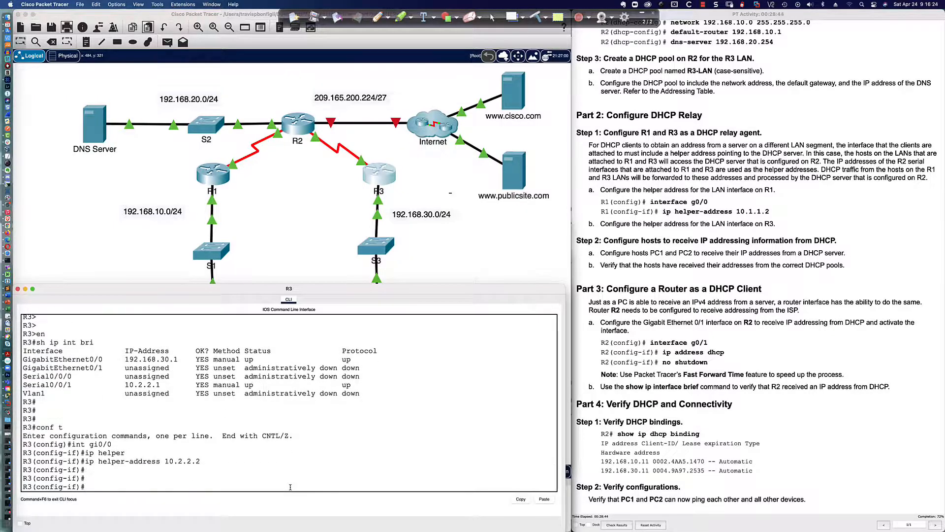
# Step: Set PC2's IP Configuration to DHCP, receiving gateway 192.168.30.1 and DNS 192.168.20.254
pyautogui.click(434, 251)
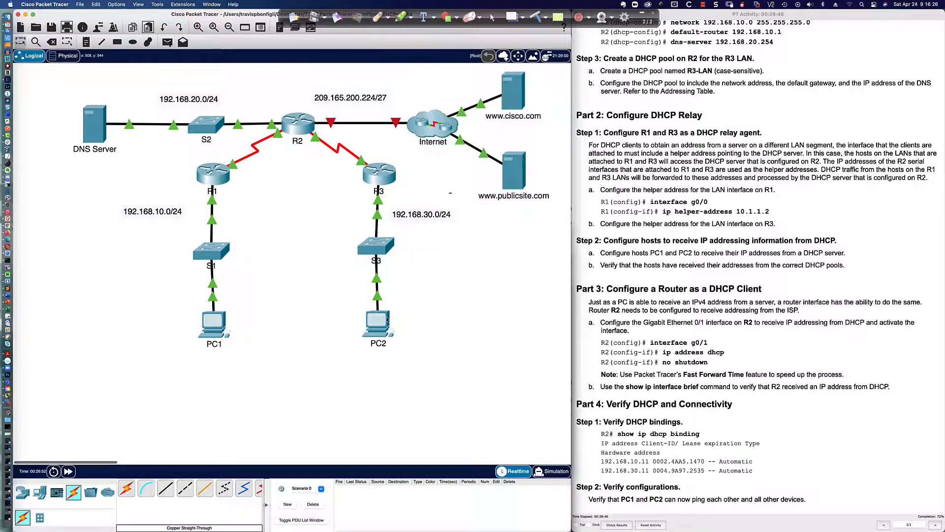
pyautogui.click(383, 321)
pyautogui.click(380, 186)
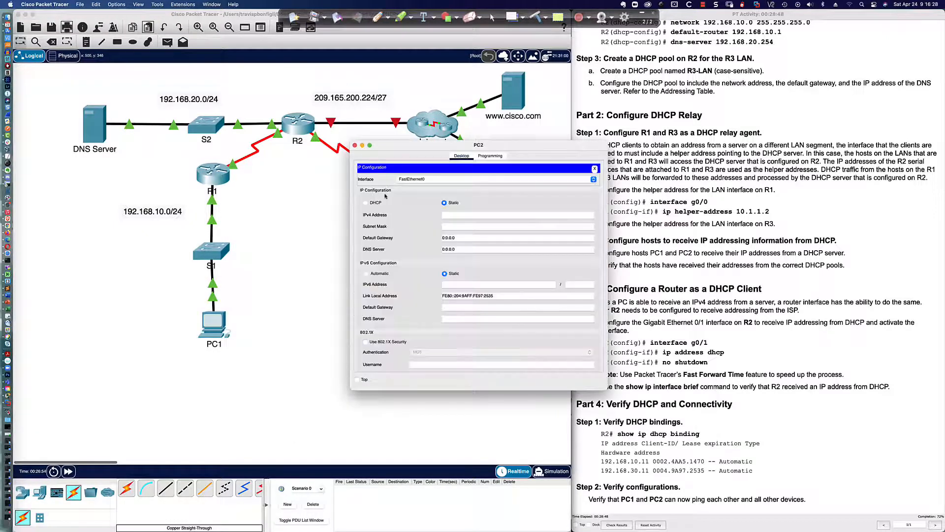
pyautogui.click(365, 203)
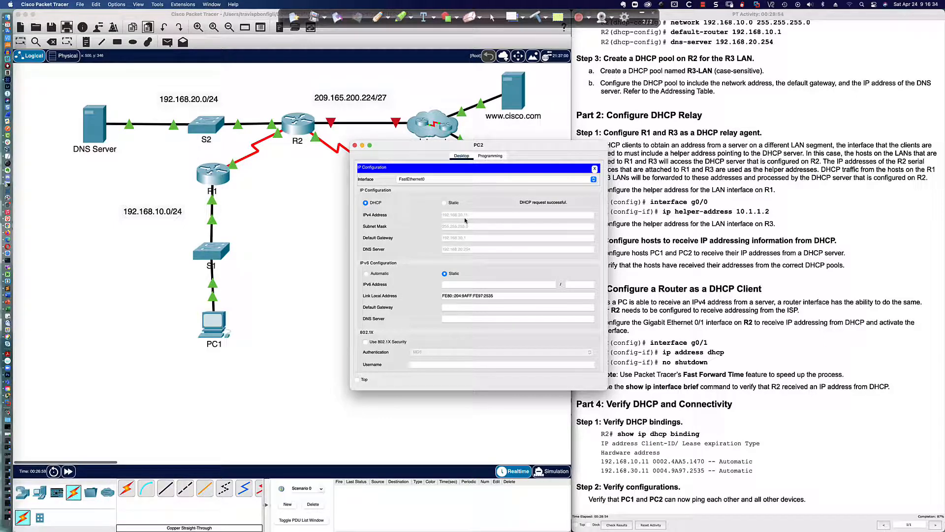
# Step: Save R2's configuration with wri mem and list DHCP bindings 192.168.10.11 and 192.168.30.11
pyautogui.click(297, 123)
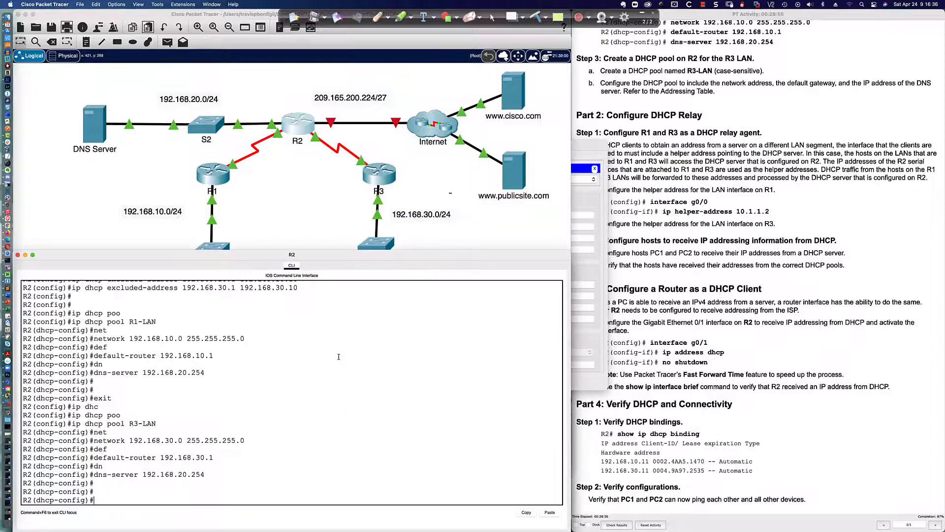
pyautogui.write('end')
pyautogui.press('Return')
pyautogui.press('Return')
pyautogui.press('Return')
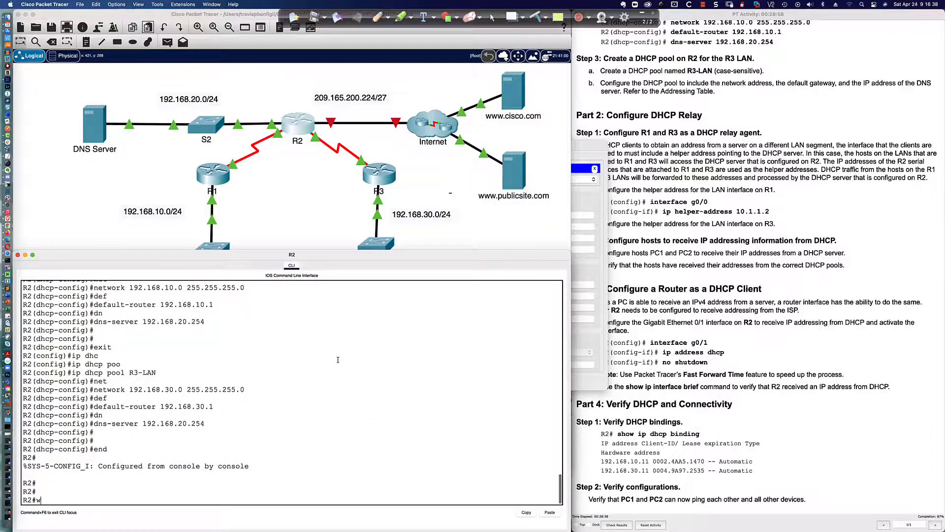
pyautogui.write('wri mem')
pyautogui.press('Return')
pyautogui.press('Return')
pyautogui.press('Return')
pyautogui.press('Return')
pyautogui.write('sh ip d')
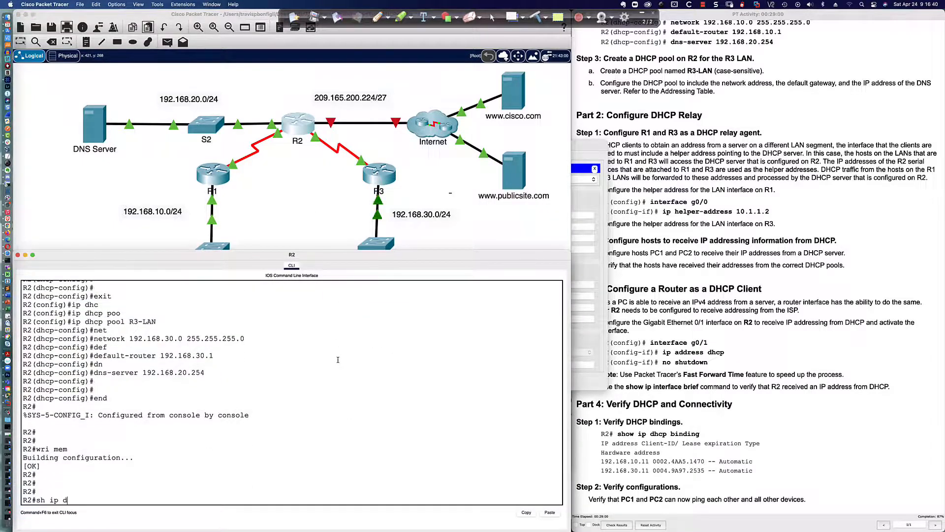
pyautogui.write('hcp bind')
pyautogui.press('Return')
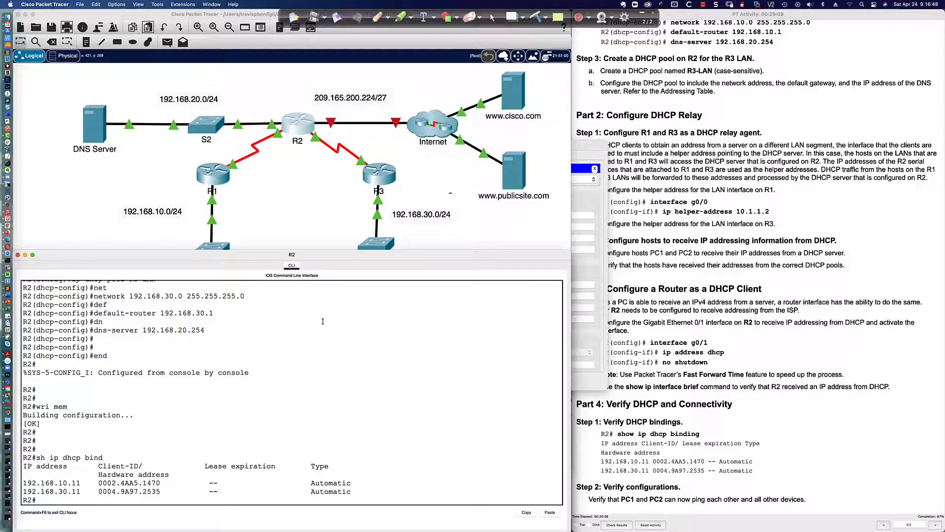
pyautogui.click(650, 276)
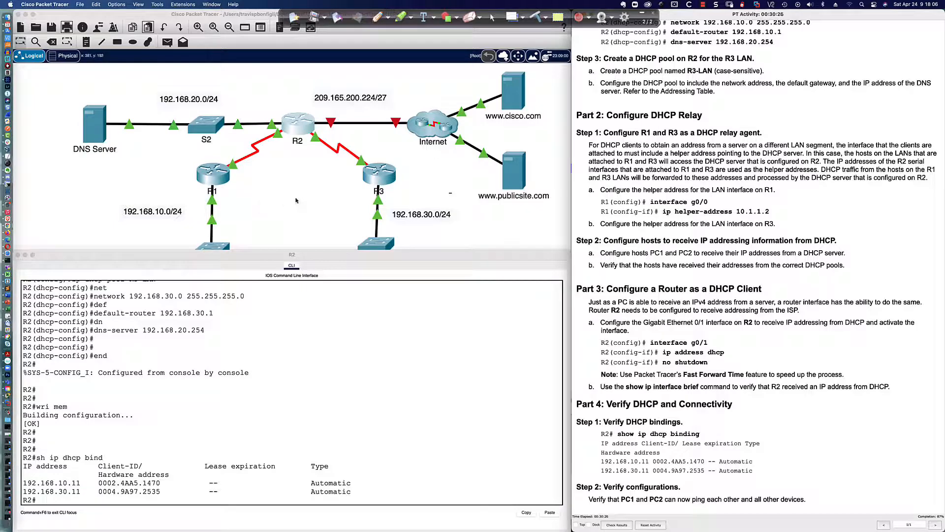
# Step: List R2's interfaces and their status with sh ip int bri
pyautogui.click(382, 371)
pyautogui.press('Return')
pyautogui.press('Return')
pyautogui.press('Return')
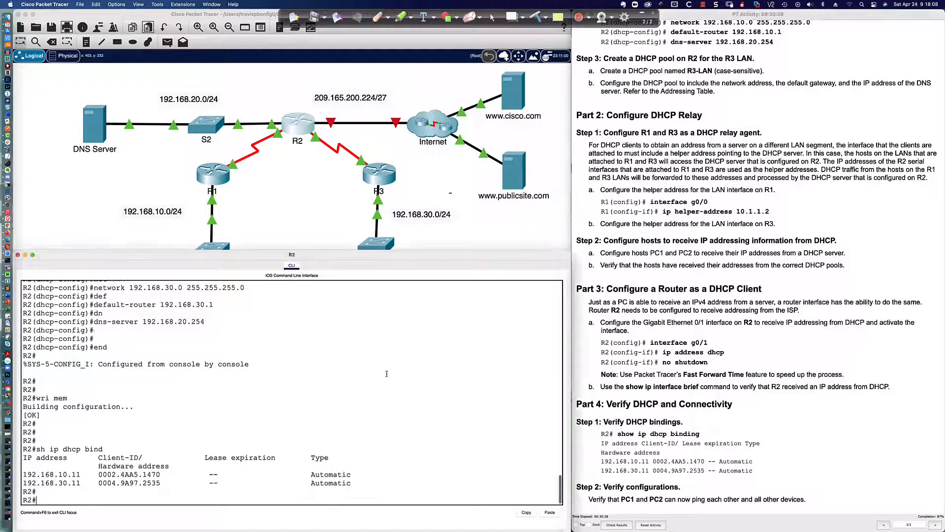
pyautogui.write('sh ip int bri')
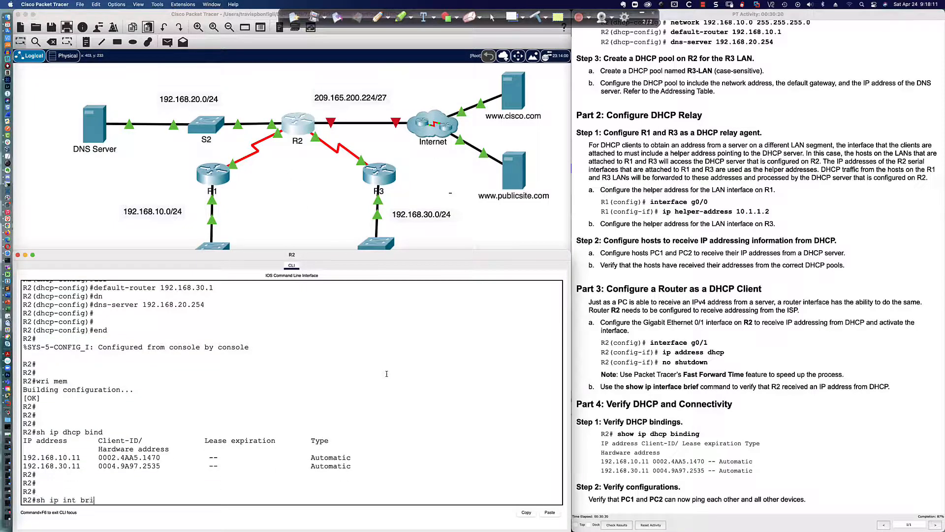
pyautogui.press('Return')
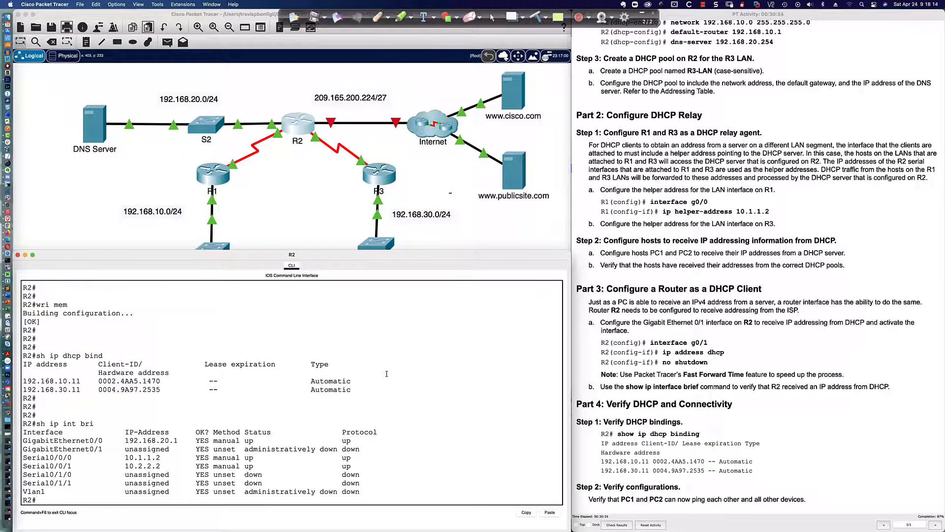
# Step: Enable R2's GigabitEthernet0/1 with no shutdown and begin entering ip address dhcp
pyautogui.write('conf t')
pyautogui.press('Return')
pyautogui.write('int gi0')
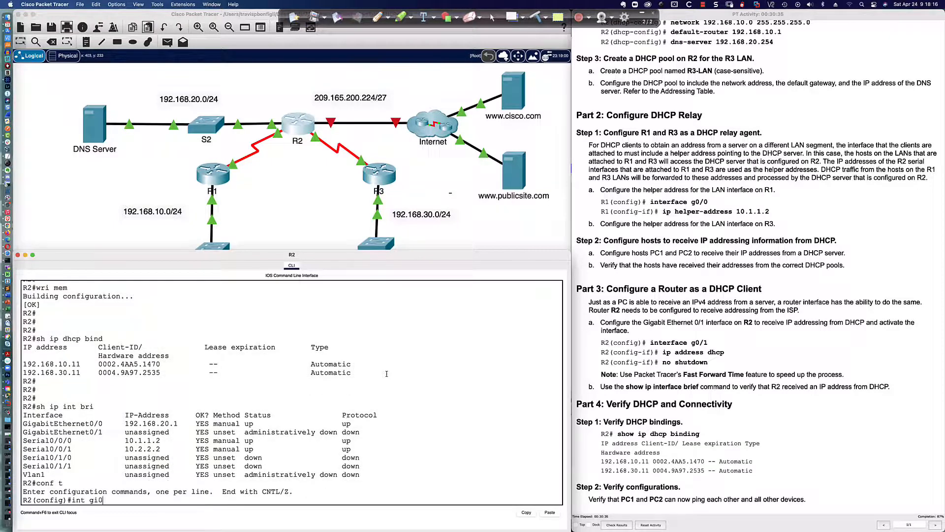
pyautogui.write('/1')
pyautogui.press('Return')
pyautogui.write('n oshu')
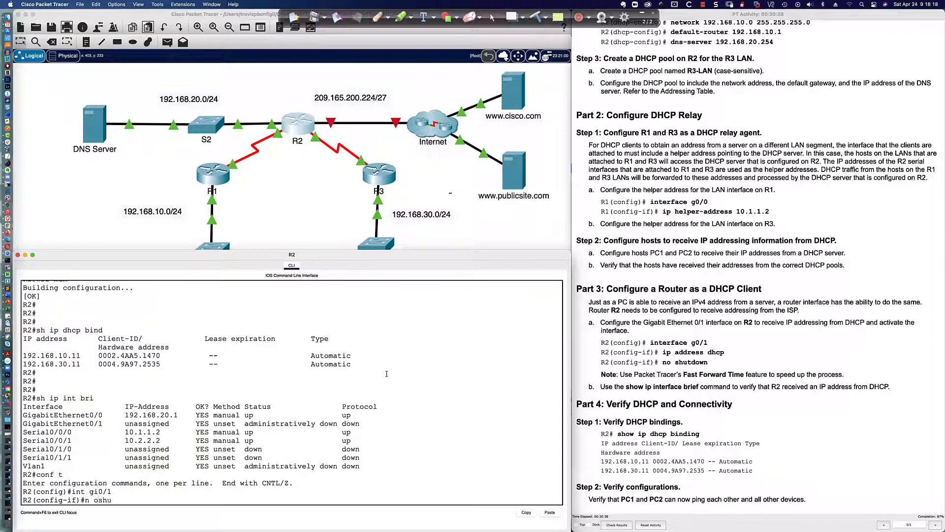
pyautogui.press('BackSpace')
pyautogui.press('BackSpace')
pyautogui.press('BackSpace')
pyautogui.press('BackSpace')
pyautogui.press('BackSpace')
pyautogui.write('o shut')
pyautogui.press('Return')
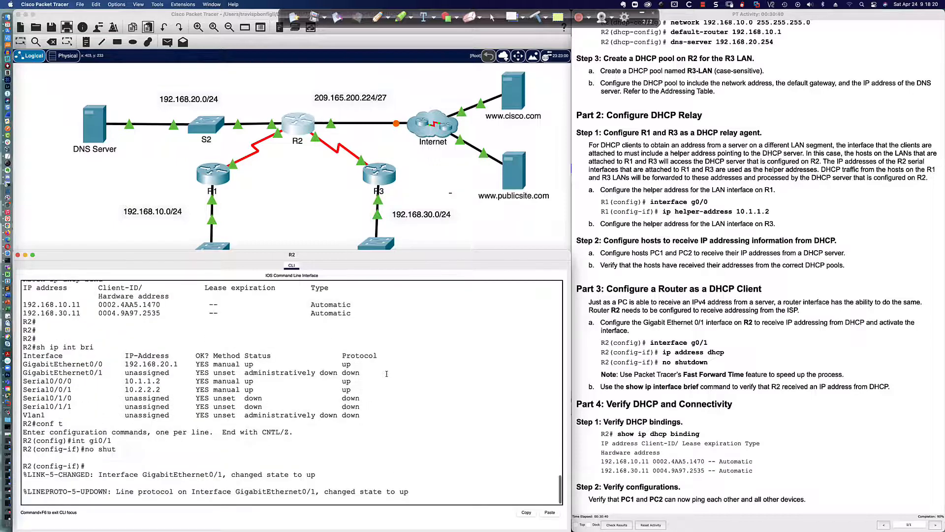
pyautogui.press('Return')
pyautogui.press('Return')
pyautogui.press('Return')
pyautogui.press('Return')
pyautogui.press('Return')
pyautogui.press('Return')
pyautogui.press('Return')
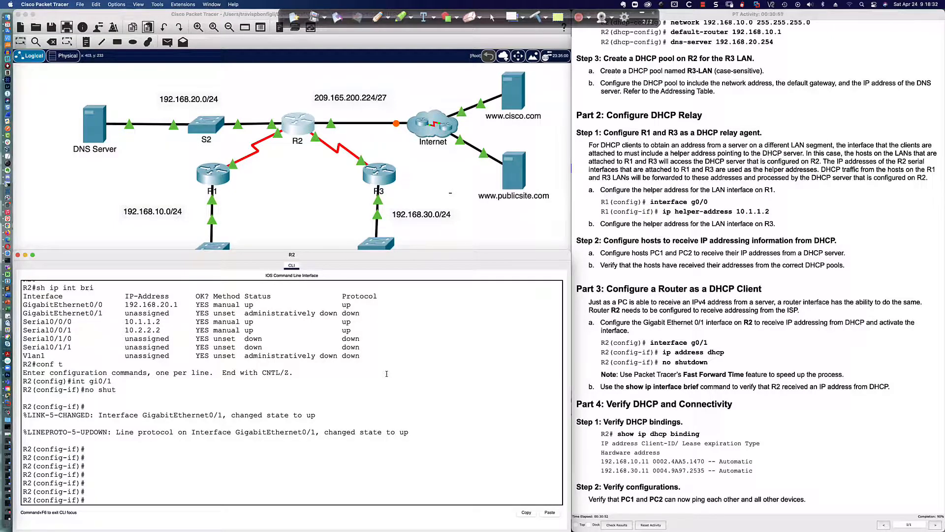
pyautogui.write('ip add dhc')
pyautogui.press('Tab')
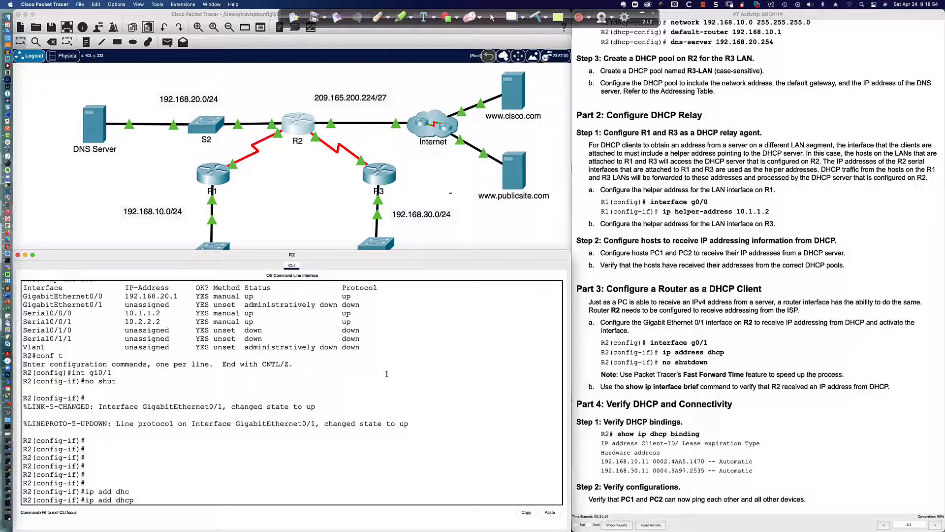
# Step: Apply ip address dhcp on R2's G0/1, confirming 209.165.200.231/255.255.255.224 and the DHCP bindings
pyautogui.press('Return')
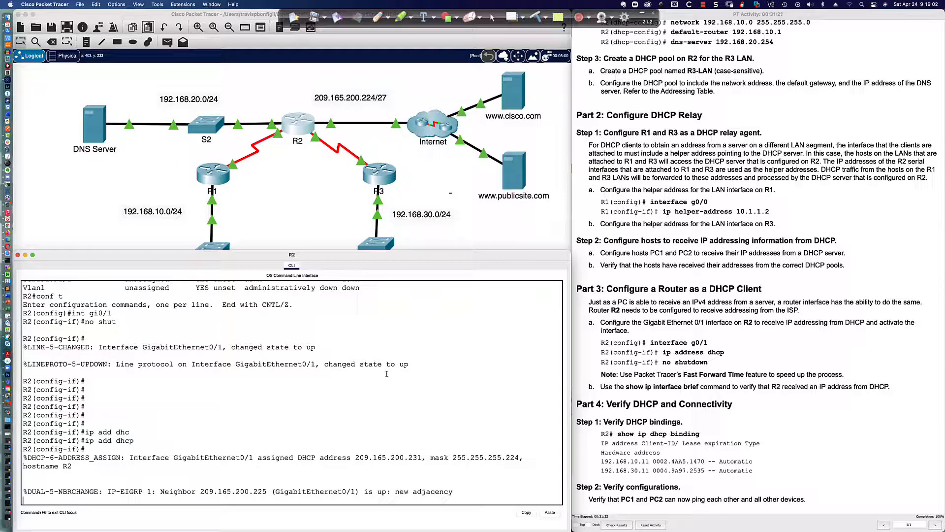
pyautogui.press('Return')
pyautogui.press('Return')
pyautogui.press('Return')
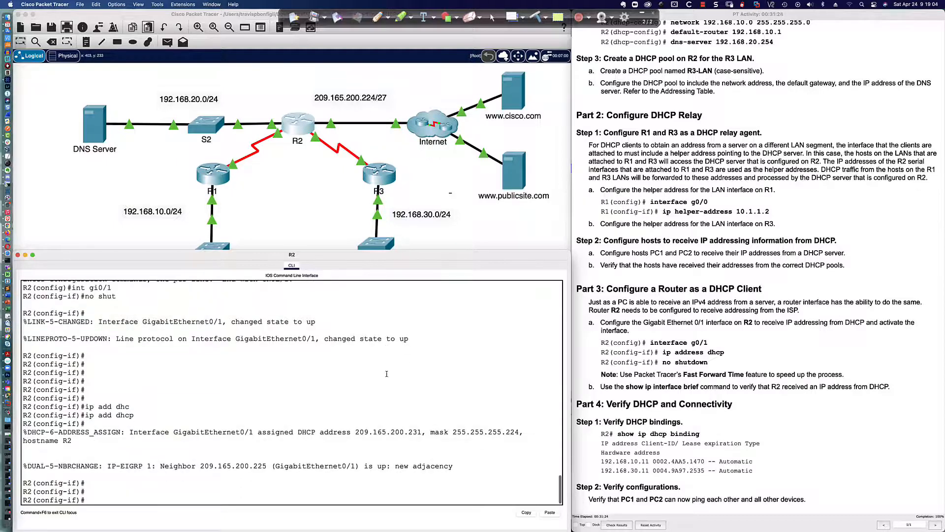
pyautogui.write('do sh ip int bri')
pyautogui.press('Return')
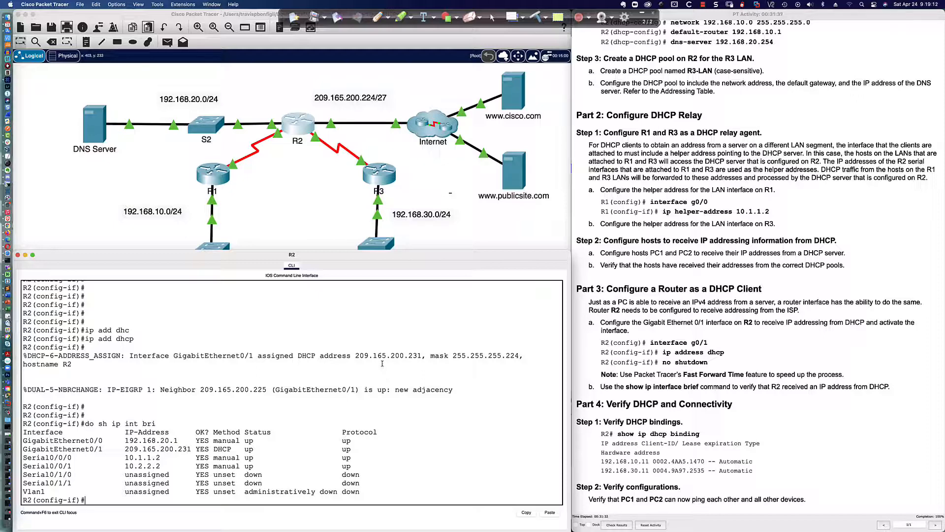
pyautogui.moveTo(356, 355); pyautogui.dragTo(423, 355)
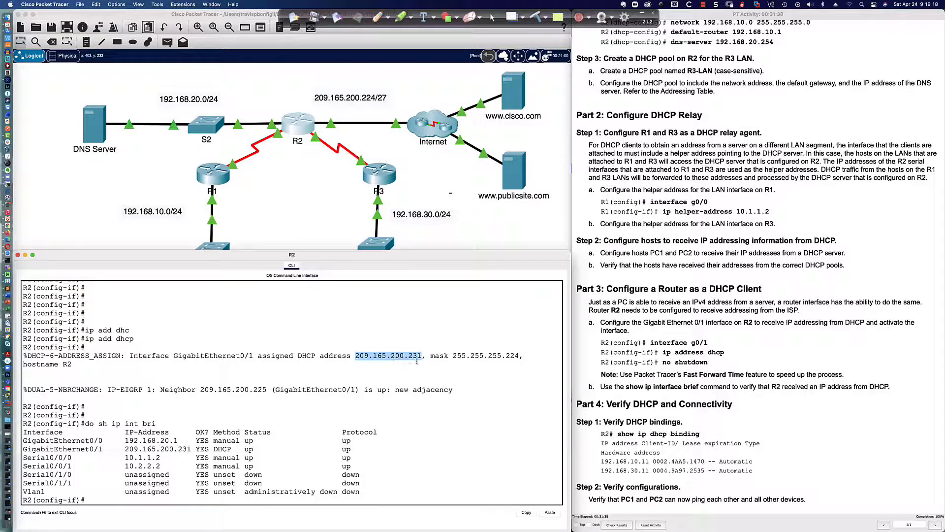
pyautogui.moveTo(448, 356); pyautogui.dragTo(521, 355)
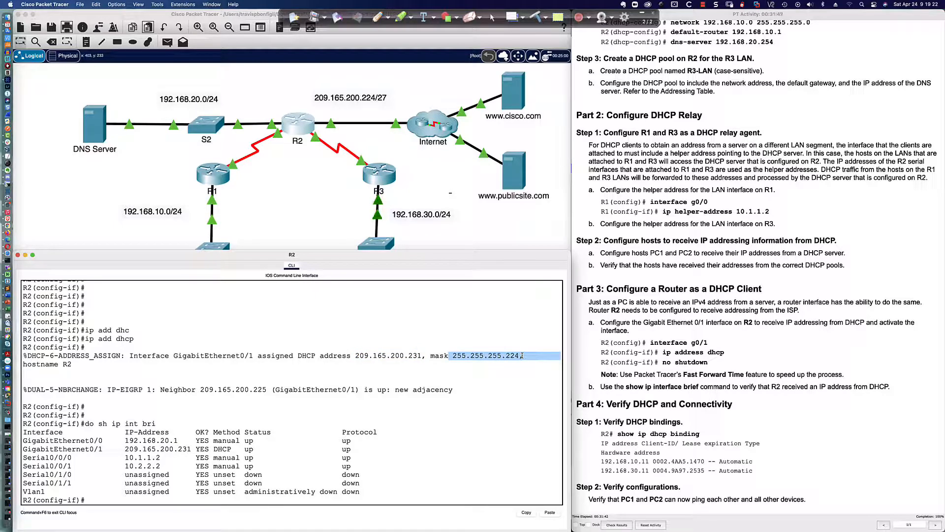
pyautogui.click(471, 359)
pyautogui.moveTo(453, 355); pyautogui.dragTo(520, 356)
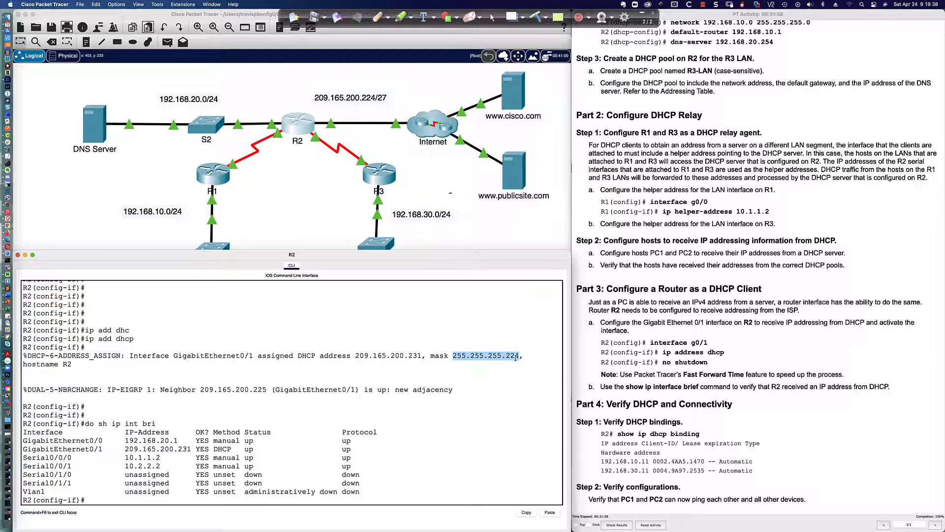
pyautogui.click(495, 403)
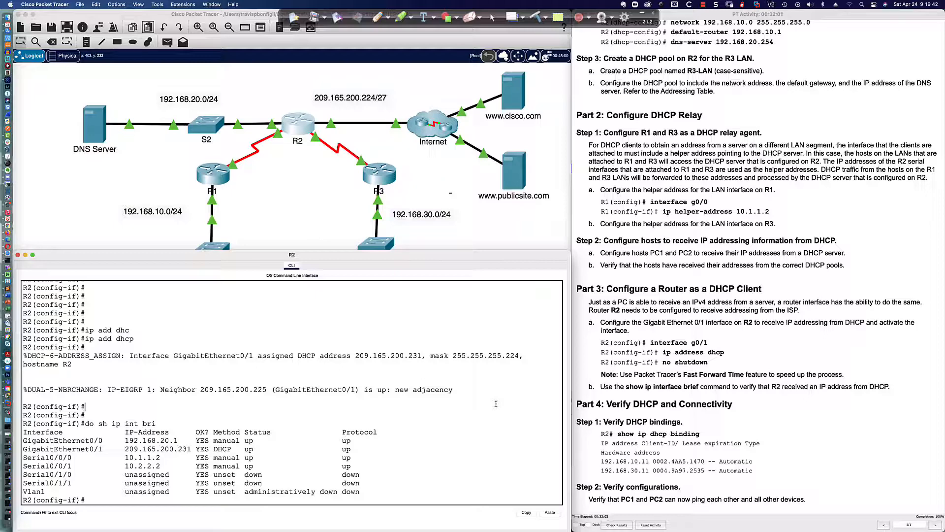
pyautogui.write('do sh ip dhcp bin')
pyautogui.press('Return')
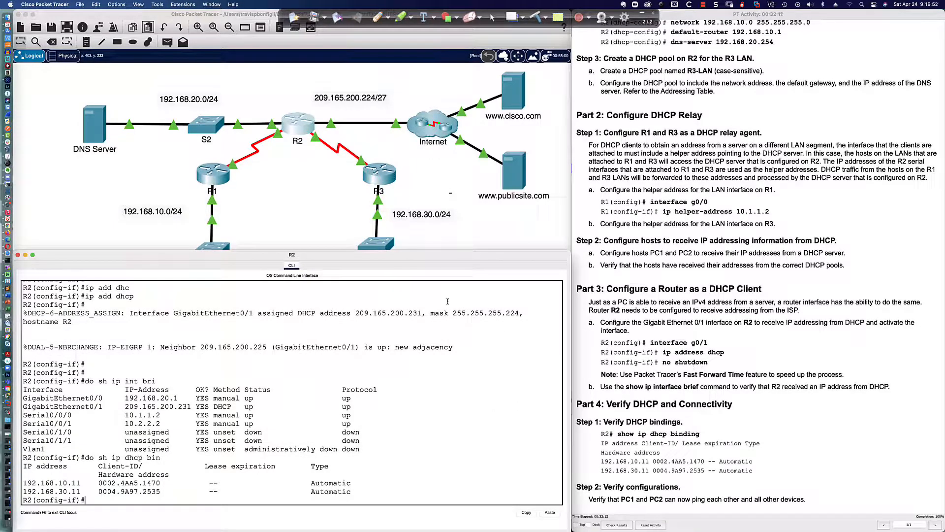
pyautogui.click(419, 240)
pyautogui.click(214, 325)
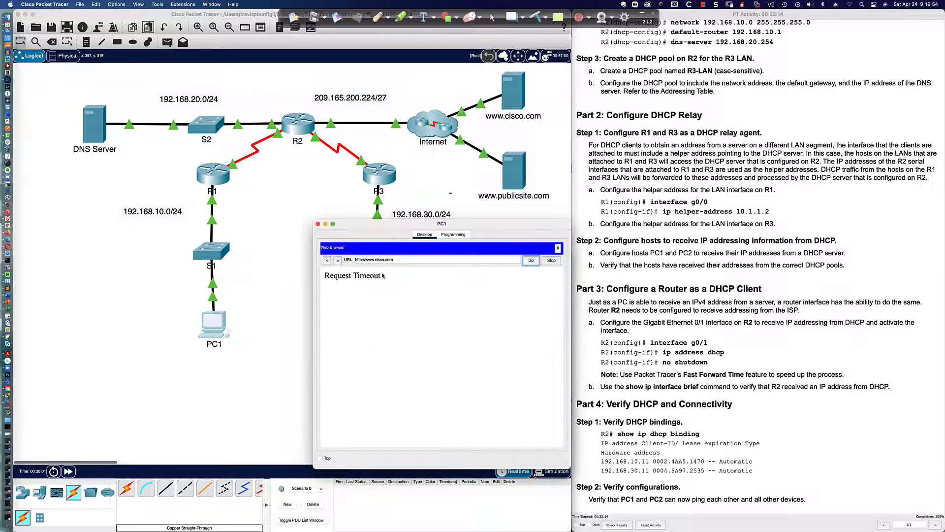
pyautogui.click(532, 261)
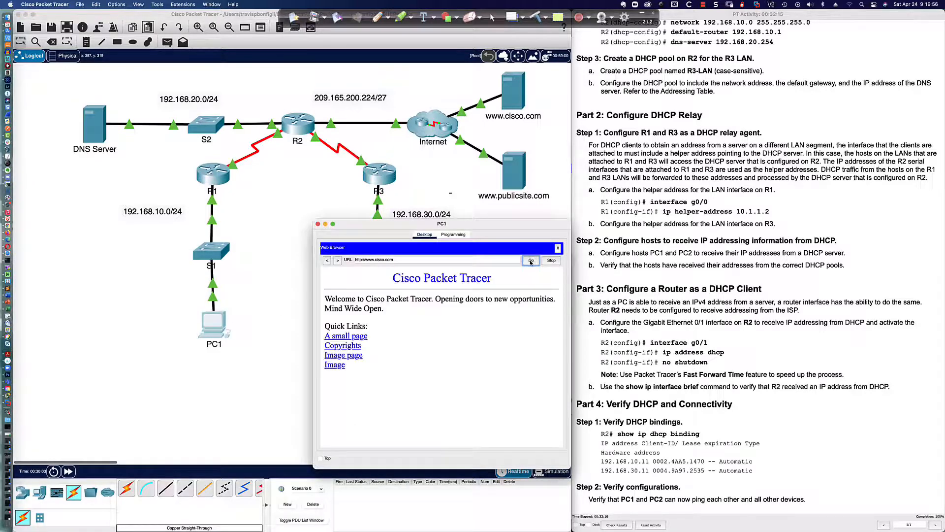
pyautogui.click(338, 340)
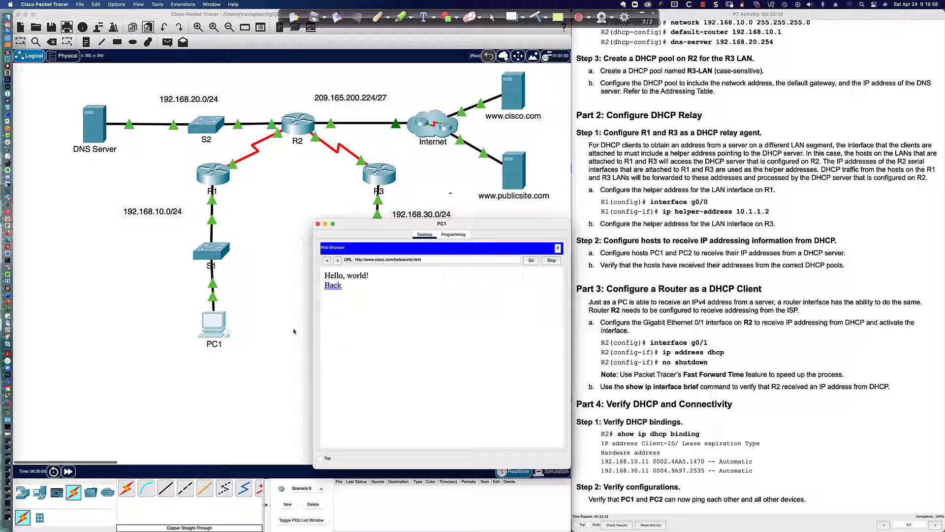
pyautogui.click(317, 224)
pyautogui.click(381, 325)
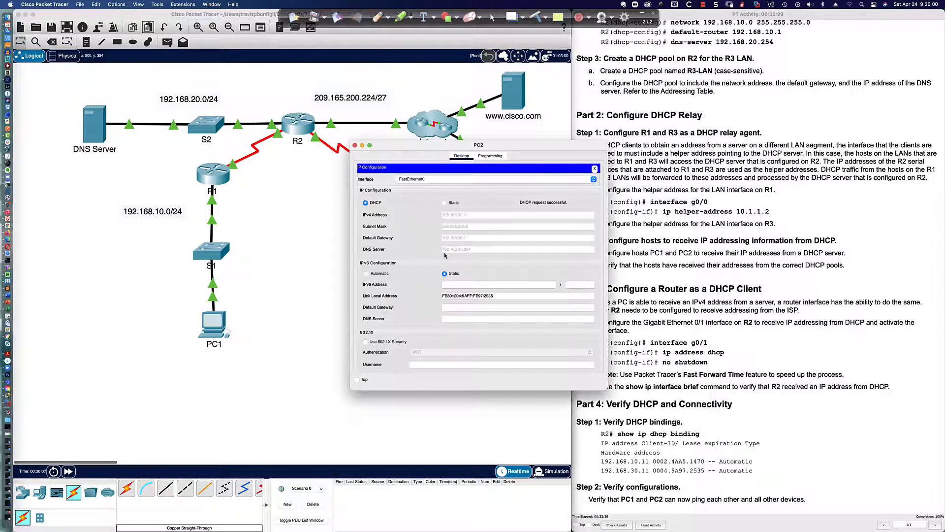
pyautogui.click(595, 168)
pyautogui.moveTo(550, 150); pyautogui.dragTo(510, 238)
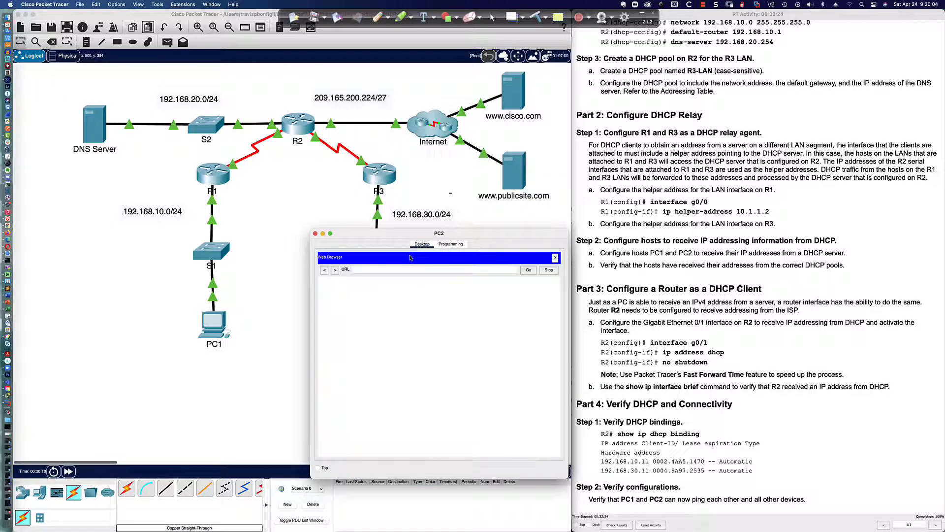
pyautogui.click(411, 271)
pyautogui.write('www.p')
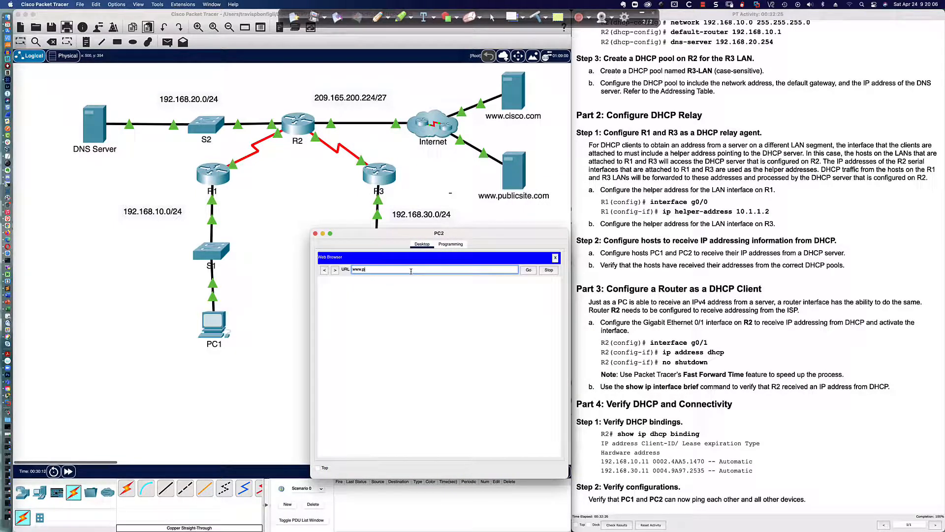
pyautogui.write('ublicsite.com')
pyautogui.press('Return')
pyautogui.click(343, 345)
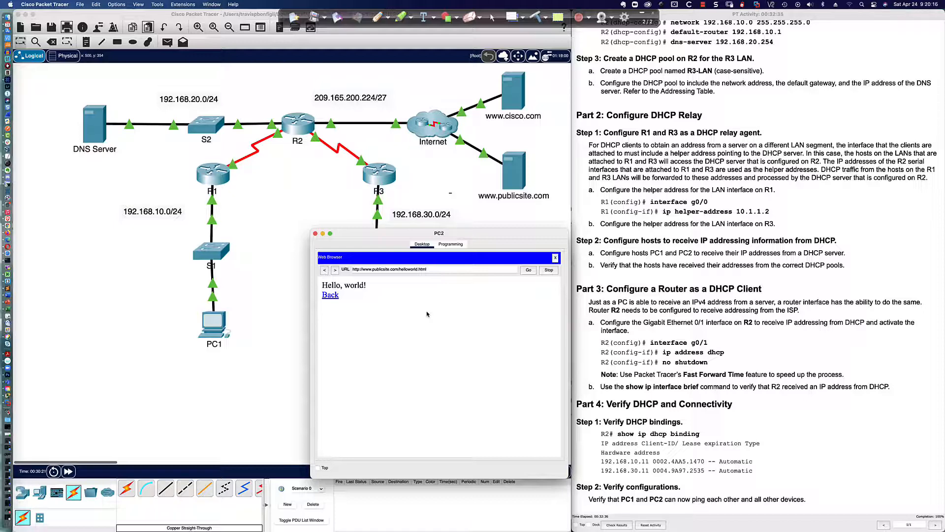
pyautogui.press('super+Tab')
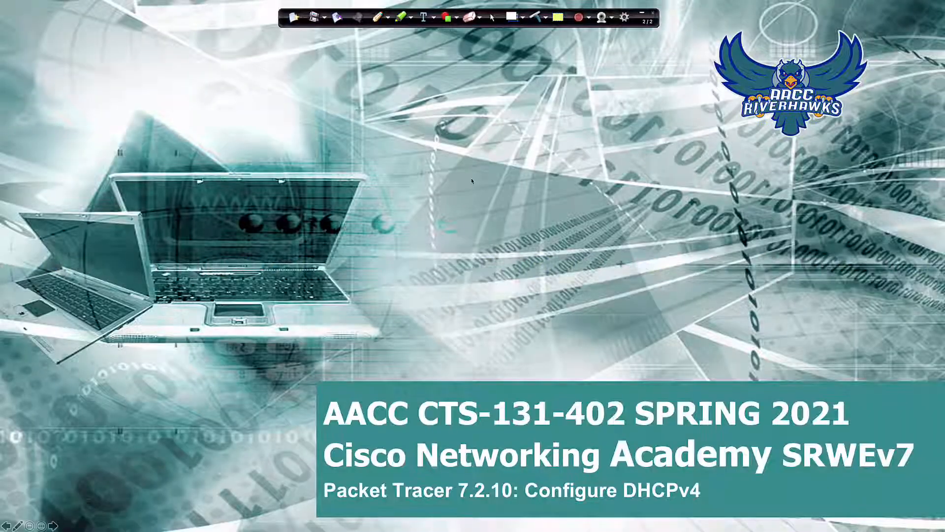
pyautogui.click(642, 13)
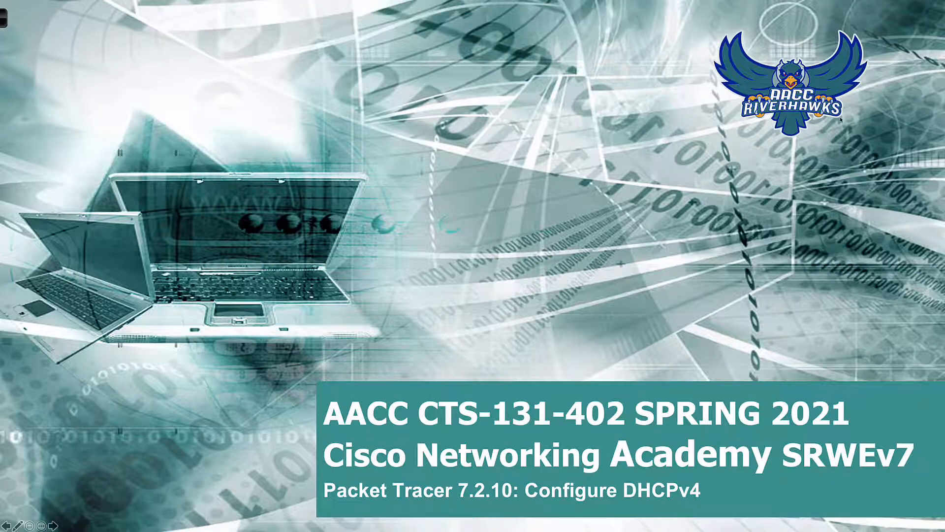